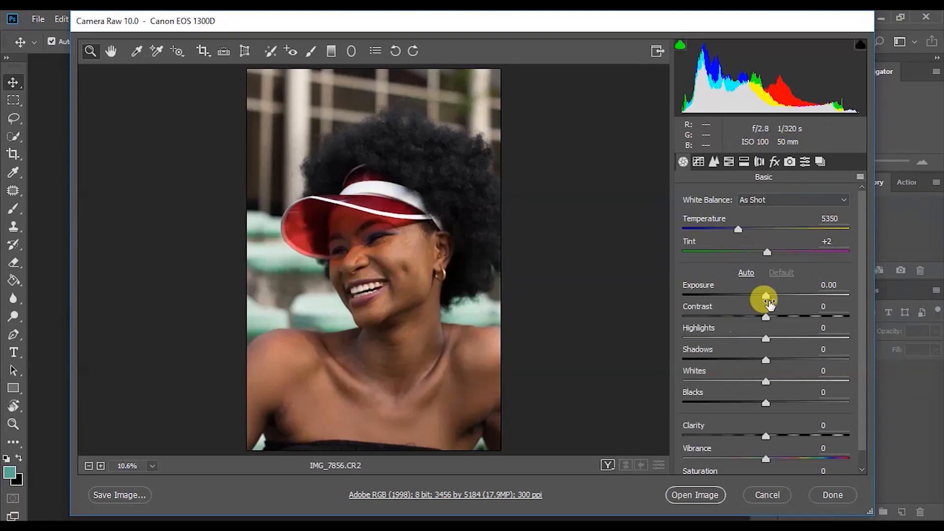
Step: Set the raw photo's exposure to +0.25, contrast to +28, highlights to -94 and shadows to +53
left_click_drag(768, 295, 787, 318)
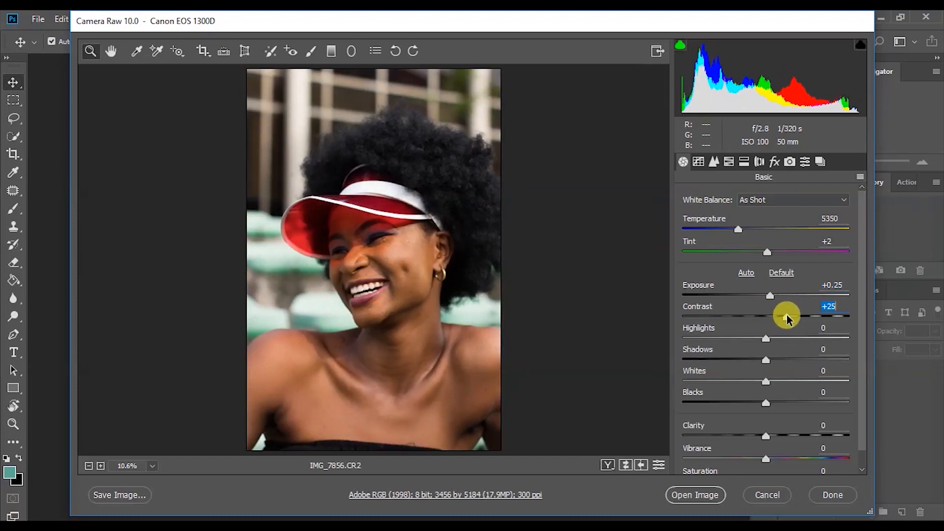
left_click_drag(741, 340, 685, 352)
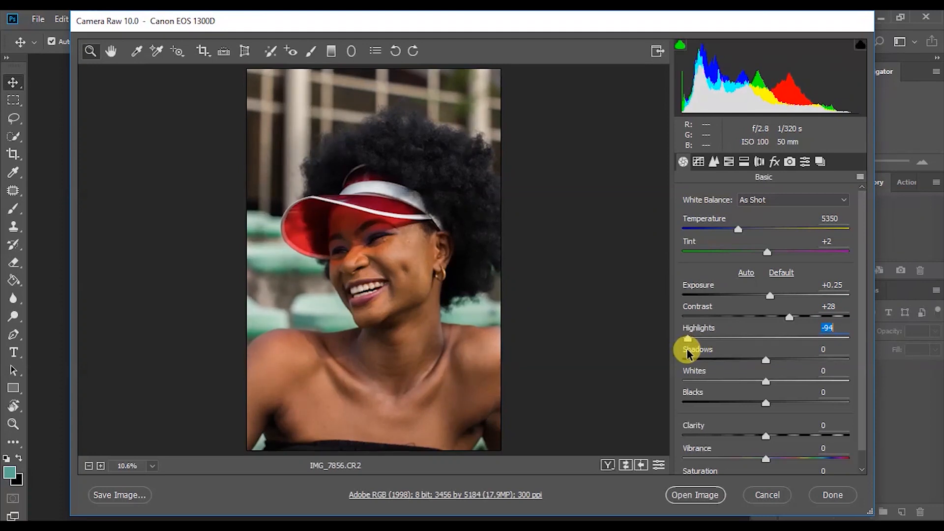
left_click_drag(769, 361, 810, 377)
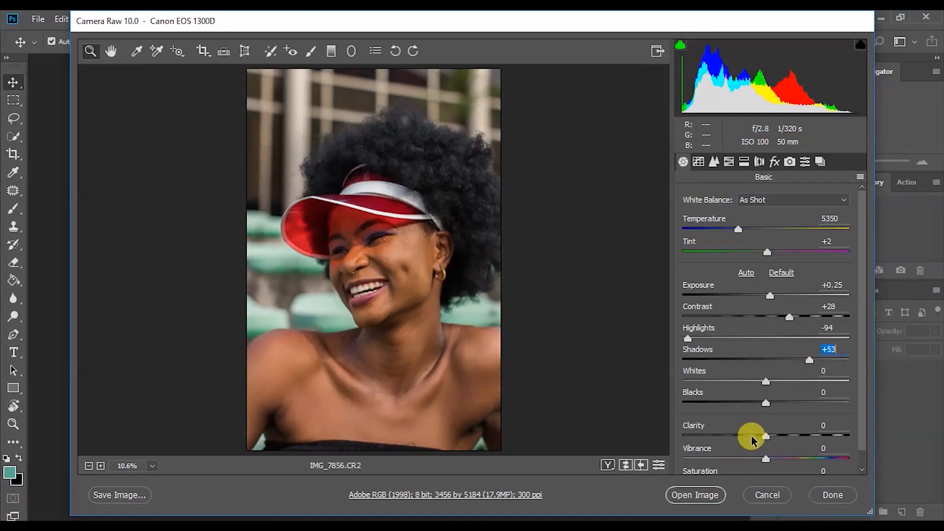
Step: Set whites to +1, blacks to -10, clarity to +5, vibrance to +6 and the white balance temperature to 5900
left_click_drag(765, 381, 771, 441)
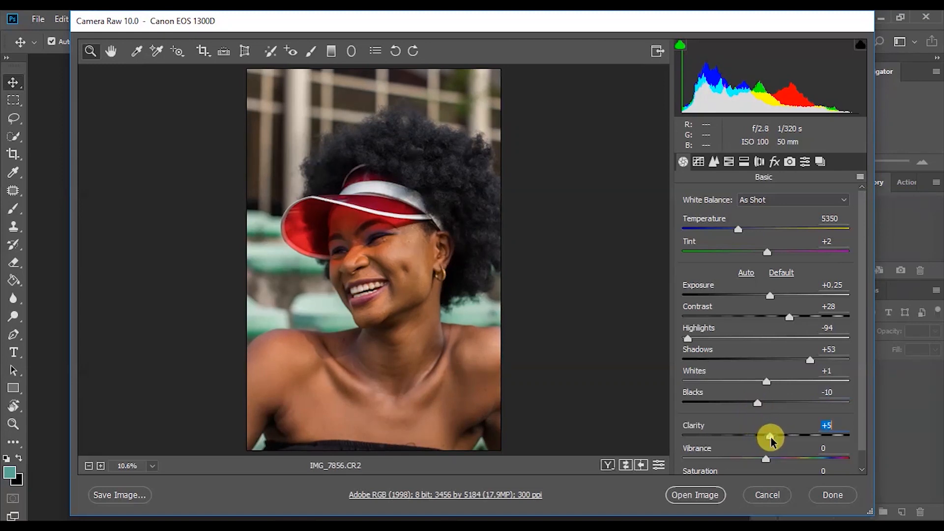
scroll(859, 460, "down", 1)
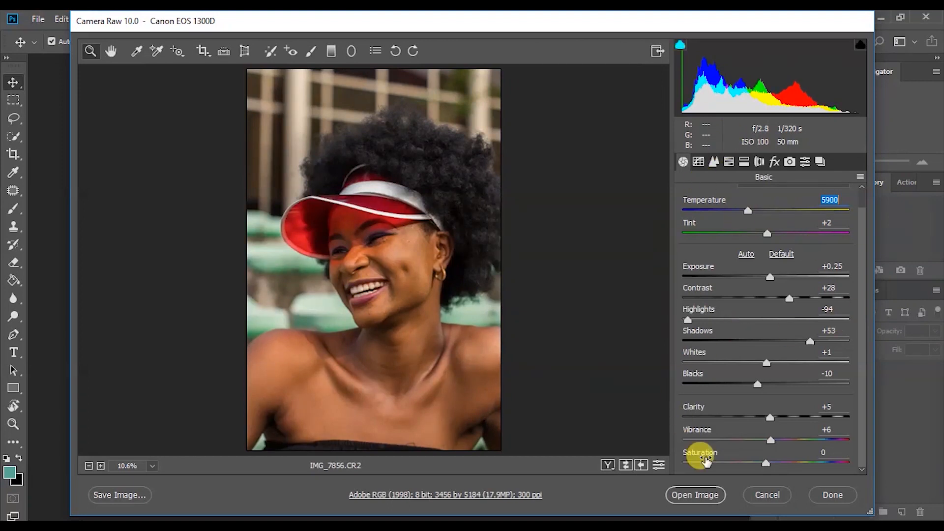
Step: Increase the sharpening amount in the photo's Detail settings
left_click(714, 161)
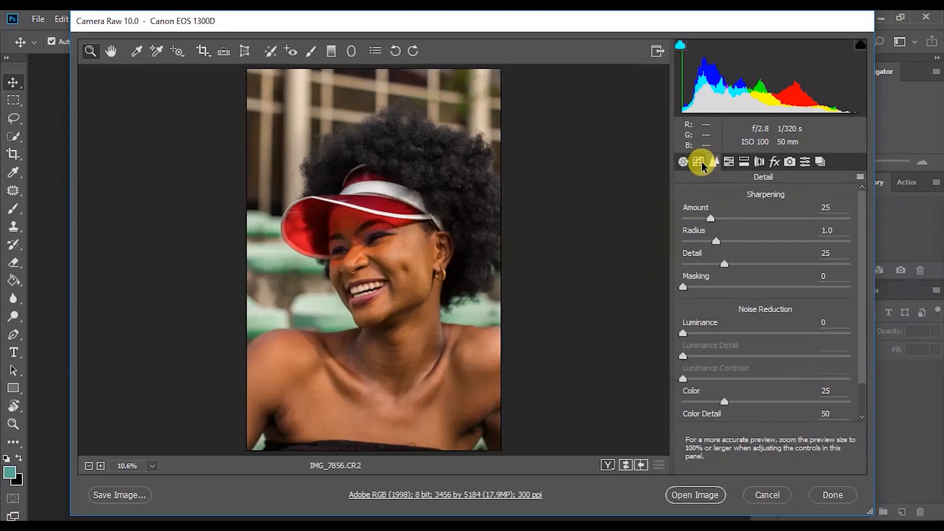
left_click(701, 163)
left_click(715, 162)
left_click_drag(736, 217, 726, 218)
Step: Look through the HSL / Grayscale, Split Toning, Lens Corrections and Effects settings, ending at the Camera Calibration settings
left_click(729, 161)
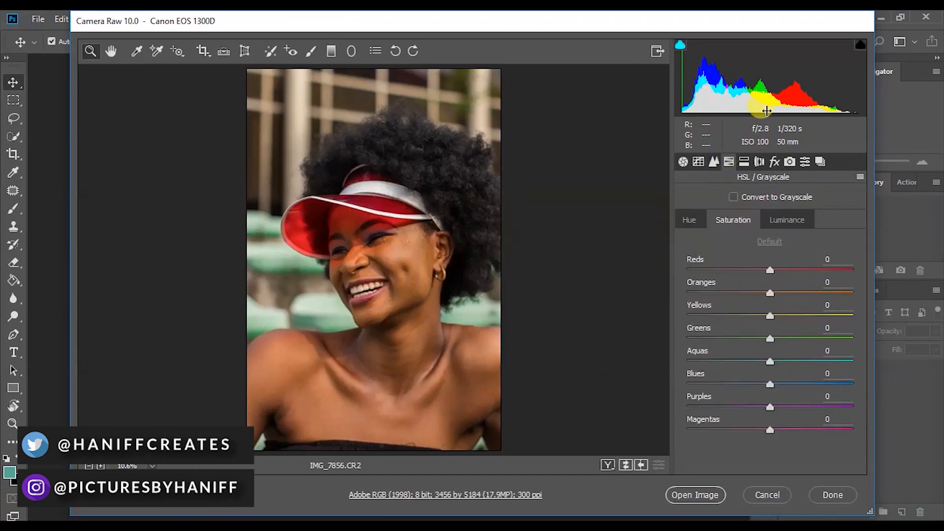
left_click(745, 162)
left_click(730, 162)
left_click(745, 162)
left_click(728, 161)
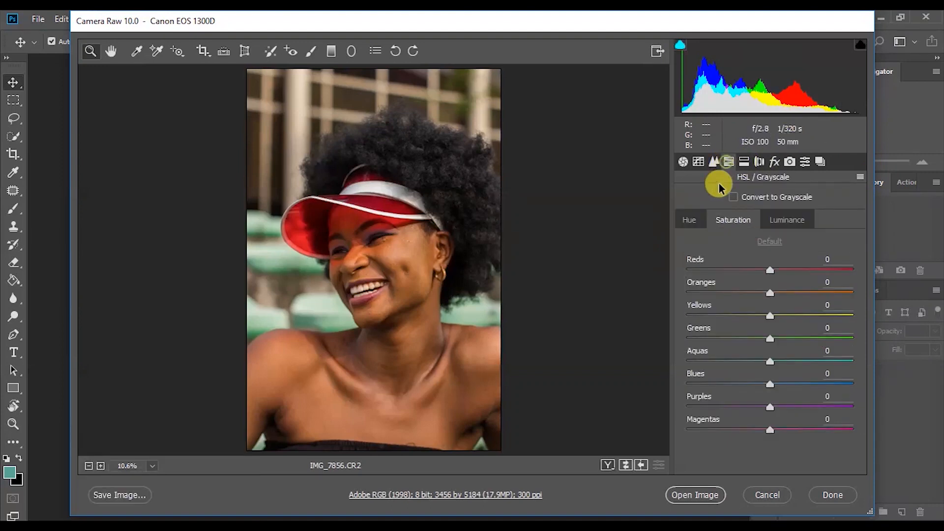
left_click(760, 163)
left_click(774, 162)
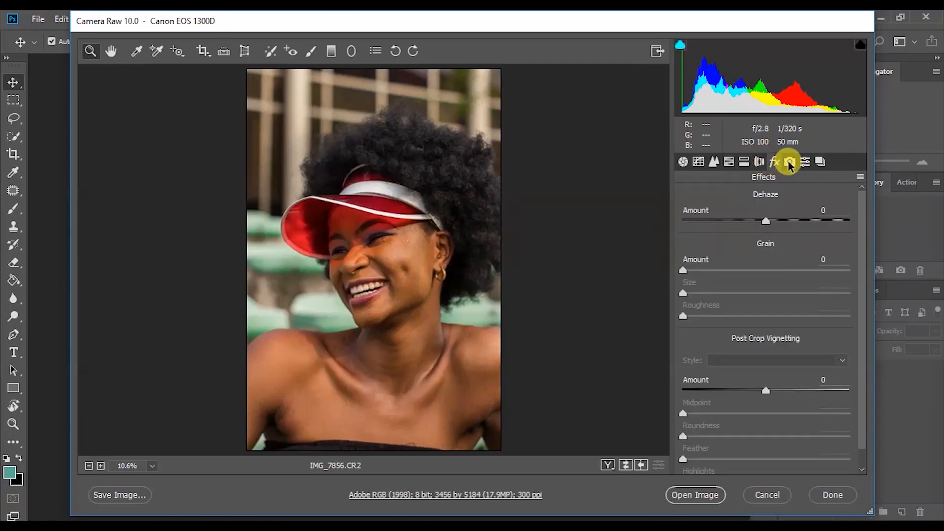
left_click(789, 163)
left_click_drag(861, 306, 858, 364)
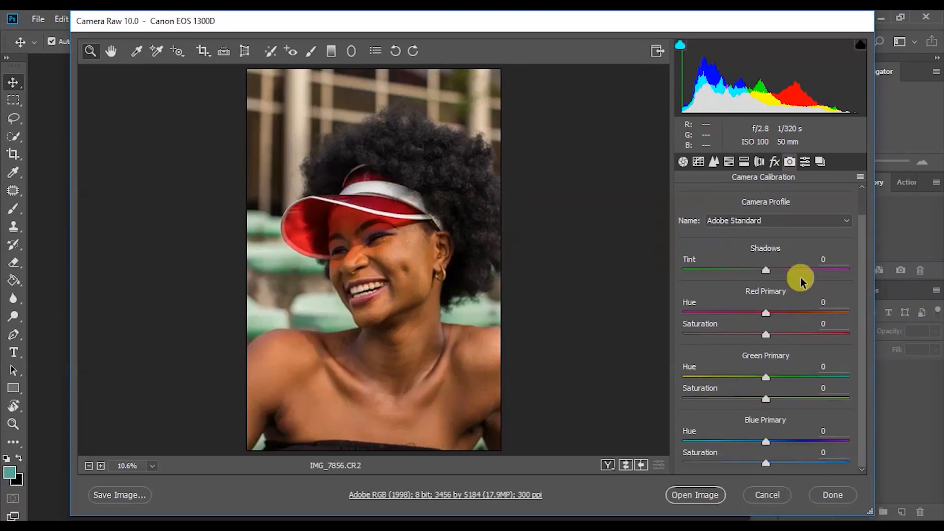
Step: Try the Camera Standard, Camera Portrait and Camera Neutral profiles on the photo and return to Adobe Standard
left_click(784, 218)
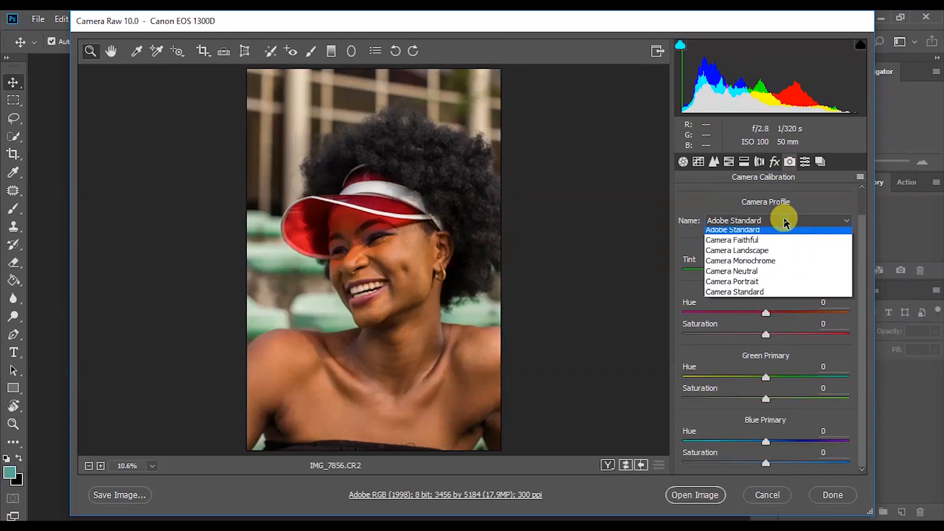
left_click(760, 296)
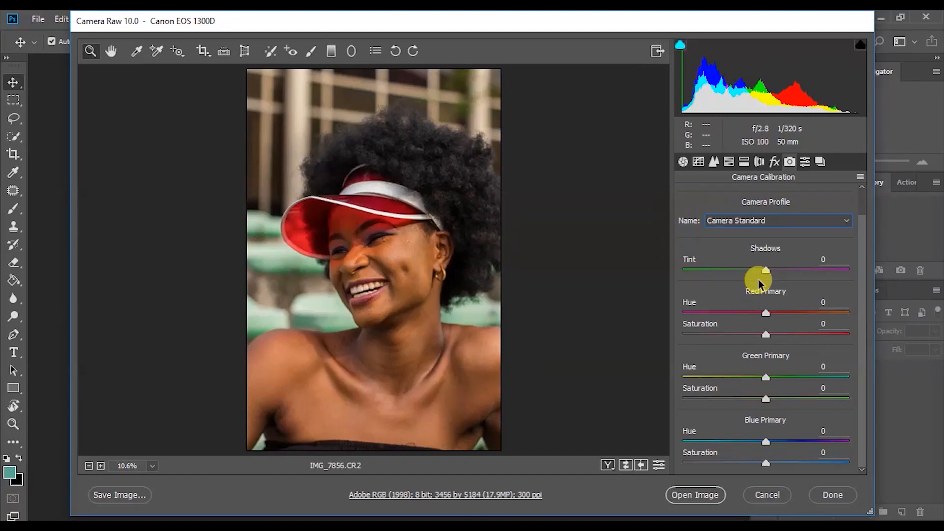
left_click(757, 222)
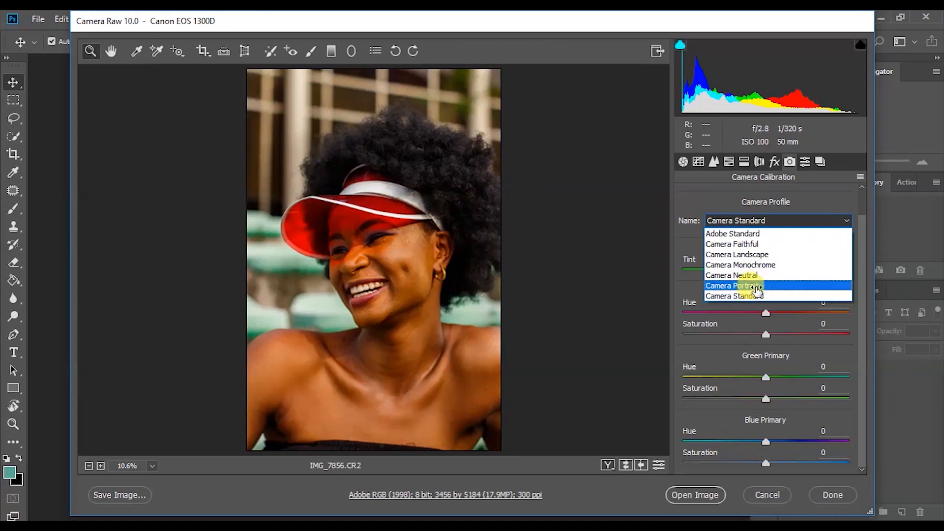
left_click(760, 286)
left_click(763, 220)
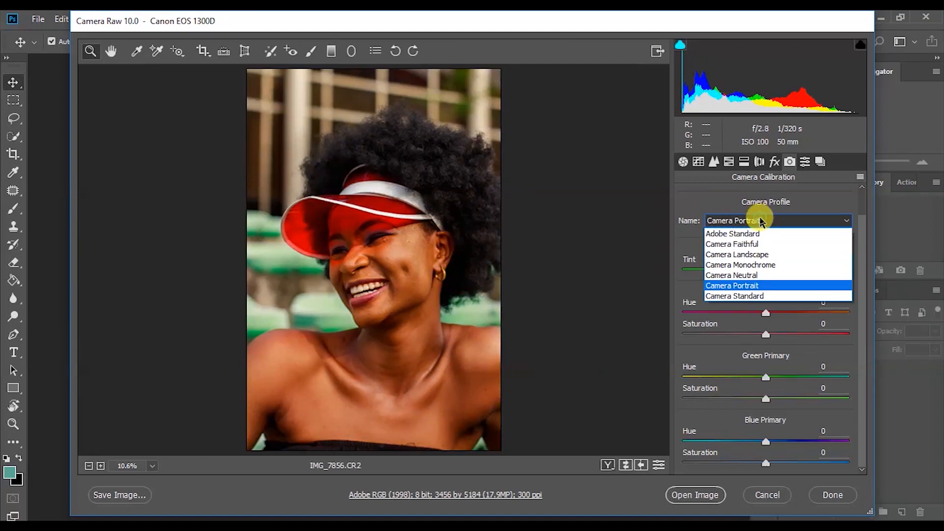
left_click(755, 274)
left_click(760, 222)
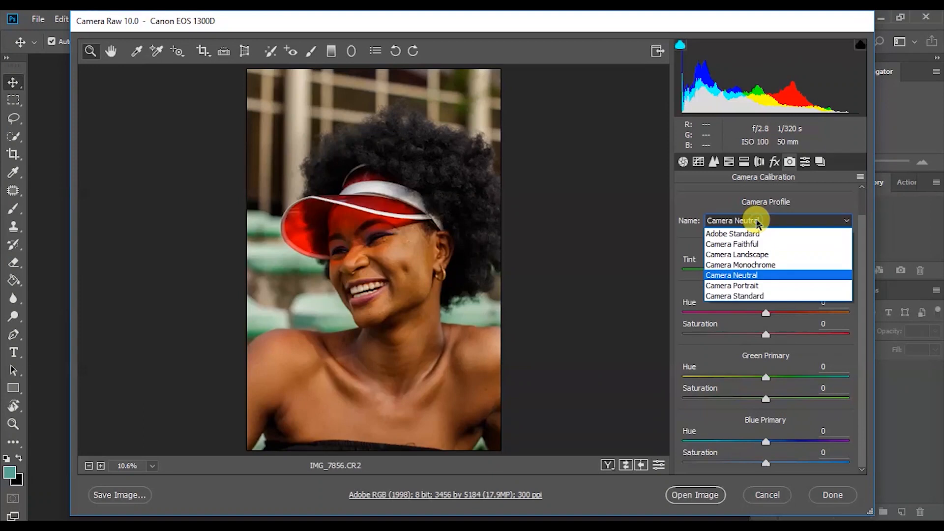
left_click(755, 234)
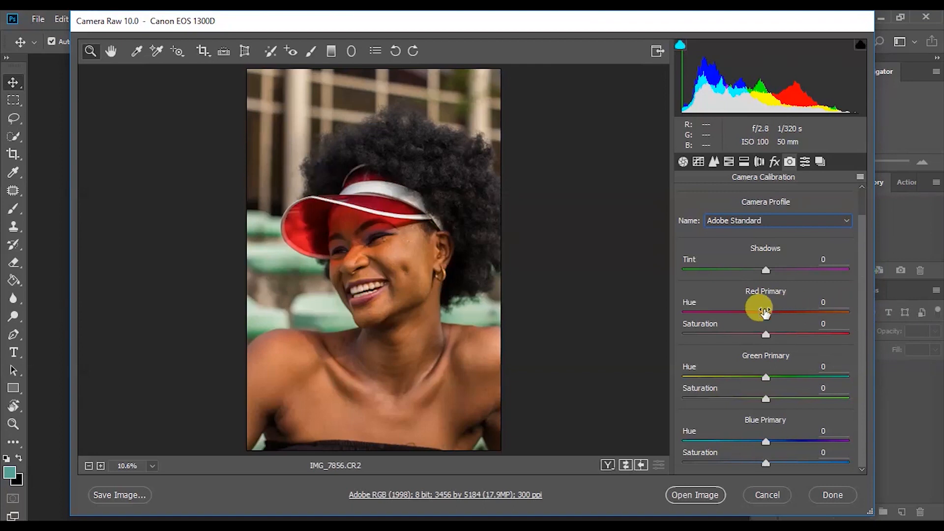
Step: Calibrate the primaries to red hue +8 and saturation +2, green hue +14 and blue hue -7, and compare before and after
mouse_move(766, 322)
left_mouse_down()
mouse_move(750, 319)
mouse_move(781, 322)
mouse_move(756, 320)
mouse_move(777, 315)
mouse_move(761, 318)
mouse_move(772, 321)
left_mouse_up()
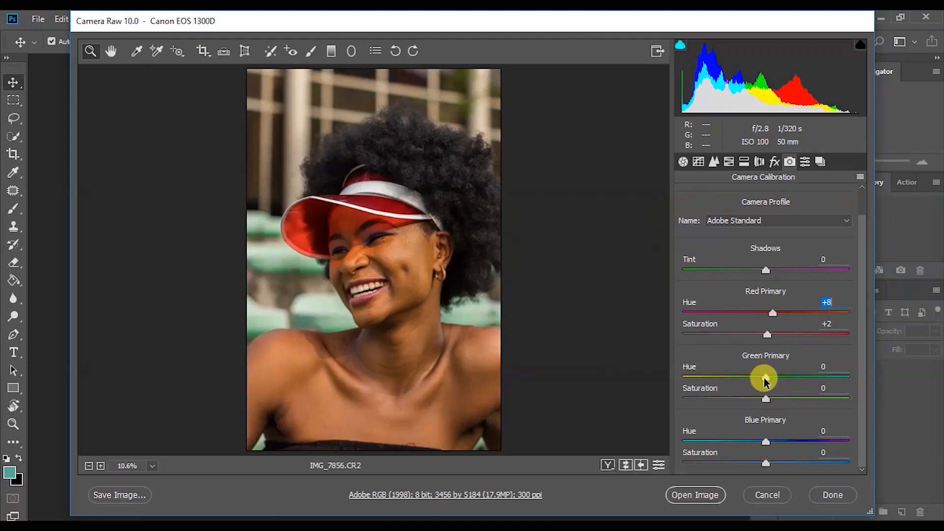
mouse_move(761, 384)
left_mouse_down()
mouse_move(742, 380)
mouse_move(784, 384)
mouse_move(736, 384)
mouse_move(775, 393)
left_mouse_up()
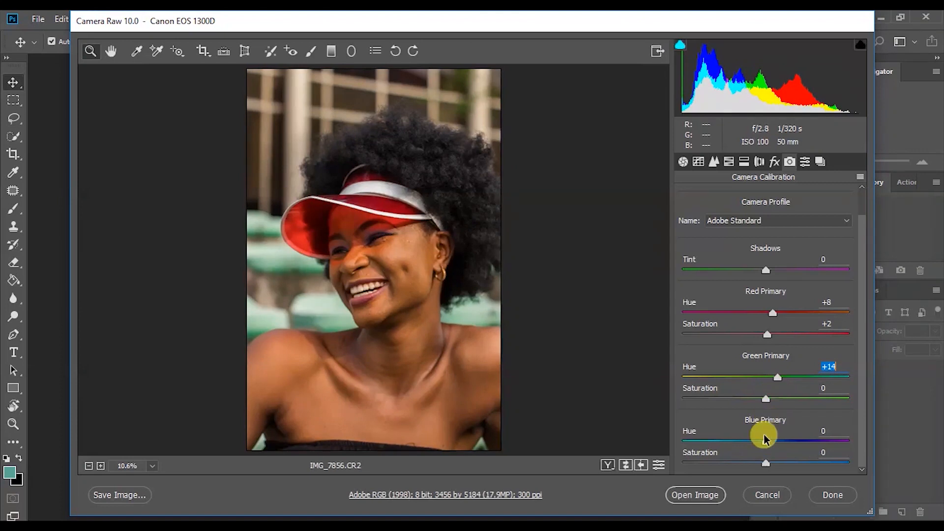
mouse_move(763, 439)
left_mouse_down()
mouse_move(727, 447)
mouse_move(774, 444)
mouse_move(748, 447)
mouse_move(758, 450)
left_mouse_up()
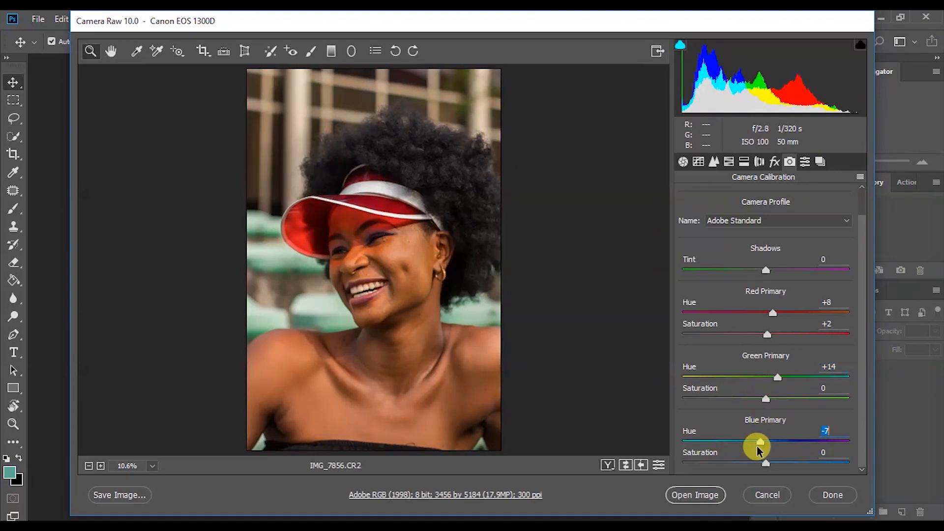
left_click(626, 466)
left_click(626, 465)
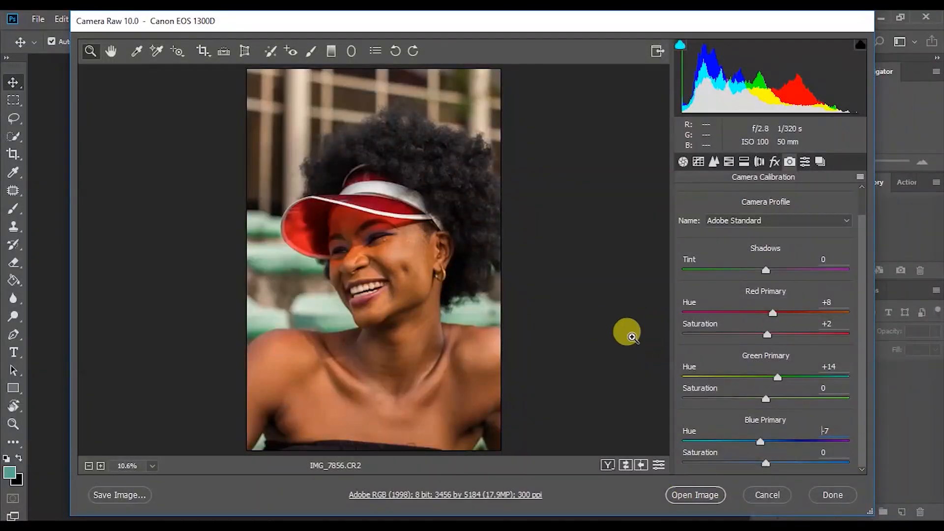
Step: Open the adjusted raw image in Photoshop and duplicate the background layer
left_click(701, 502)
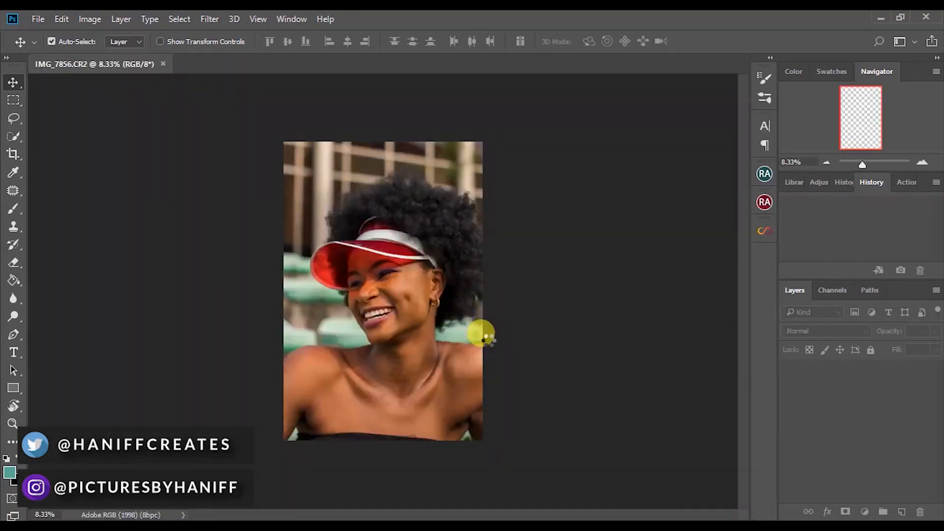
key("ctrl+j")
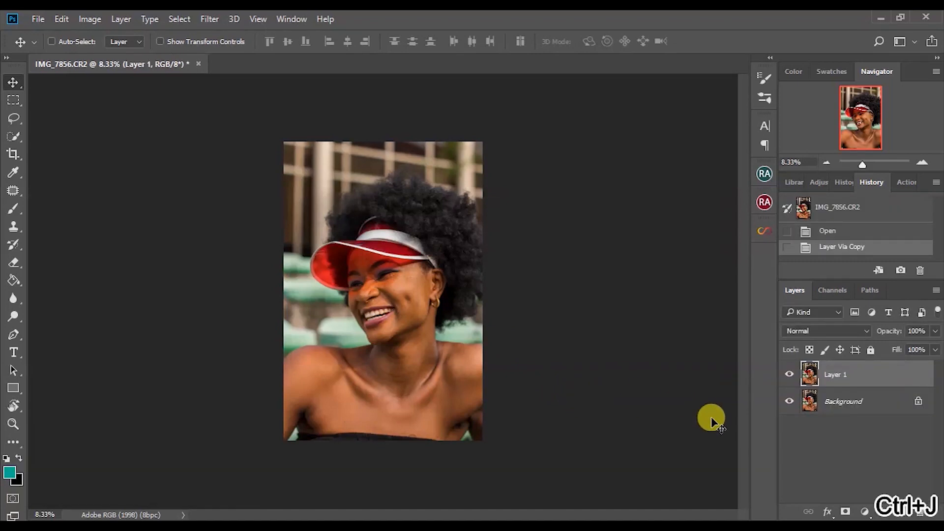
key("ctrl+0")
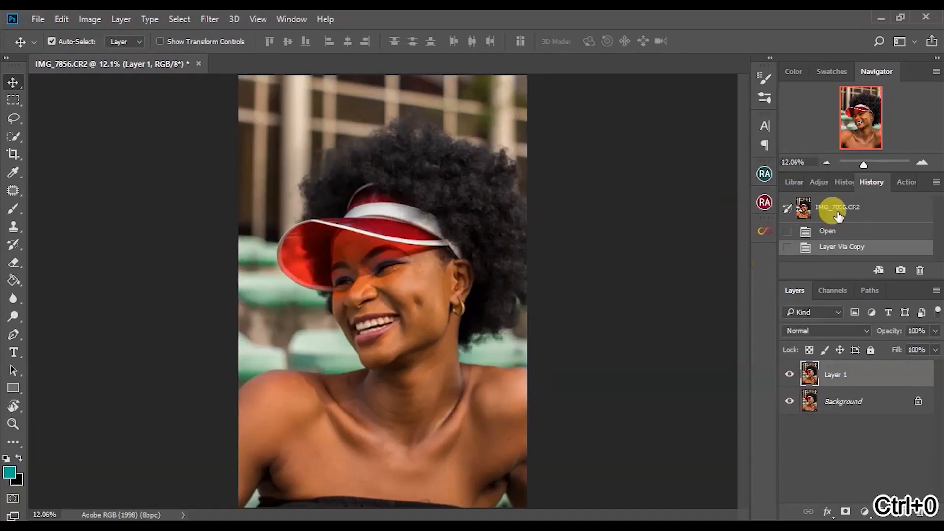
Step: Use the Patch tool to remove the blemishes on the upper cheek below the eye
left_click_drag(866, 163, 871, 164)
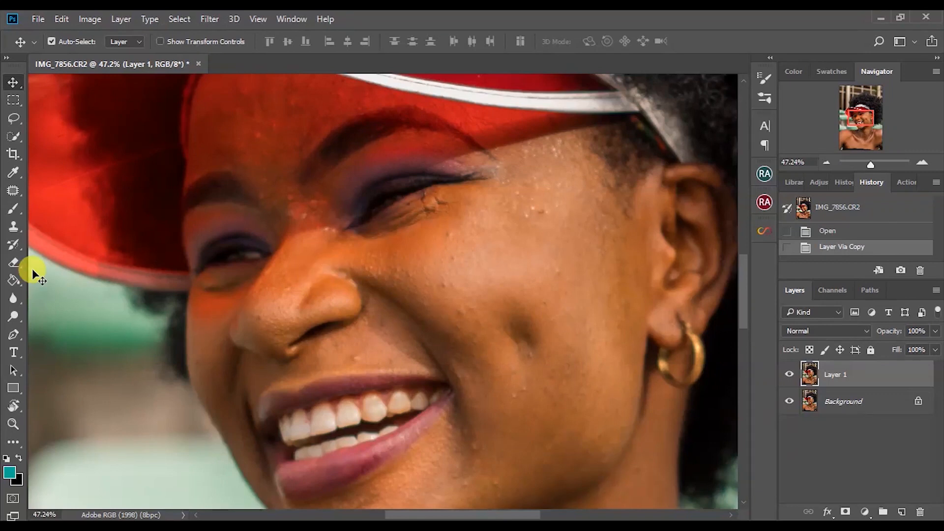
left_click(13, 191)
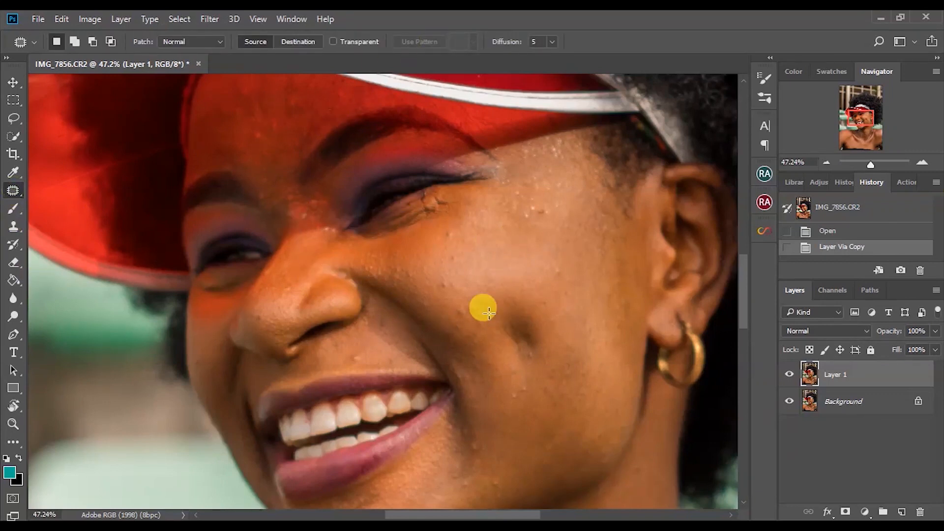
mouse_move(439, 240)
left_mouse_down()
mouse_move(477, 247)
mouse_move(487, 224)
mouse_move(483, 238)
mouse_move(491, 230)
left_mouse_up()
mouse_move(476, 229)
left_mouse_down()
mouse_move(525, 255)
mouse_move(531, 199)
mouse_move(531, 236)
mouse_move(549, 239)
mouse_move(557, 274)
mouse_move(577, 269)
mouse_move(556, 260)
mouse_move(558, 284)
mouse_move(580, 284)
left_mouse_up()
left_click_drag(571, 275, 523, 249)
mouse_move(466, 262)
left_mouse_down()
mouse_move(458, 284)
mouse_move(464, 279)
left_mouse_up()
mouse_move(461, 274)
left_mouse_down()
mouse_move(505, 274)
mouse_move(434, 280)
mouse_move(460, 289)
mouse_move(466, 251)
left_mouse_up()
mouse_move(485, 299)
left_mouse_down()
mouse_move(448, 315)
mouse_move(480, 318)
mouse_move(527, 288)
mouse_move(546, 313)
mouse_move(543, 276)
mouse_move(570, 285)
mouse_move(556, 296)
mouse_move(576, 297)
left_mouse_up()
left_click_drag(571, 300, 573, 268)
Step: Patch the small spots on the outer cheek near the ear and on the temple with clean skin
mouse_move(621, 312)
left_mouse_down()
mouse_move(588, 312)
mouse_move(607, 333)
mouse_move(631, 325)
left_mouse_up()
left_click_drag(623, 331, 625, 371)
mouse_move(615, 286)
left_mouse_down()
mouse_move(617, 311)
mouse_move(616, 291)
left_mouse_up()
left_click_drag(610, 298, 586, 285)
mouse_move(562, 206)
left_mouse_down()
mouse_move(544, 202)
mouse_move(553, 222)
left_mouse_up()
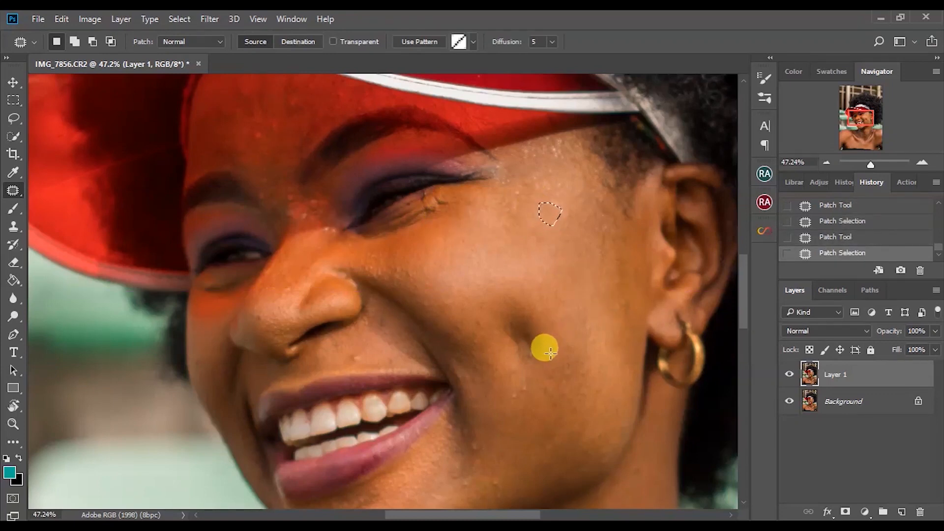
Step: Patch out the blemishes on the lower cheek beneath the dimple
mouse_move(539, 370)
left_mouse_down()
mouse_move(555, 358)
mouse_move(540, 388)
mouse_move(547, 391)
mouse_move(520, 376)
mouse_move(522, 405)
mouse_move(524, 392)
mouse_move(542, 404)
left_mouse_up()
left_click_drag(531, 392, 558, 408)
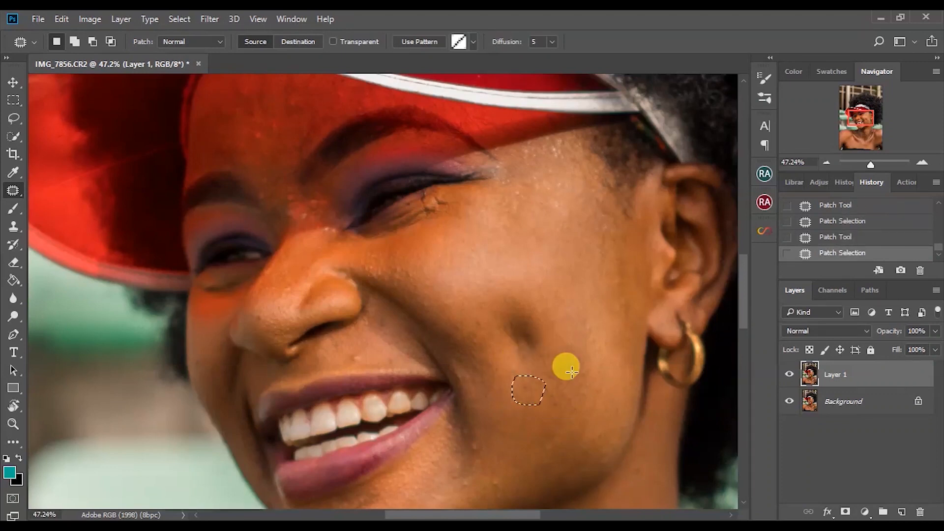
left_click_drag(583, 369, 589, 391)
left_click_drag(538, 403, 542, 397)
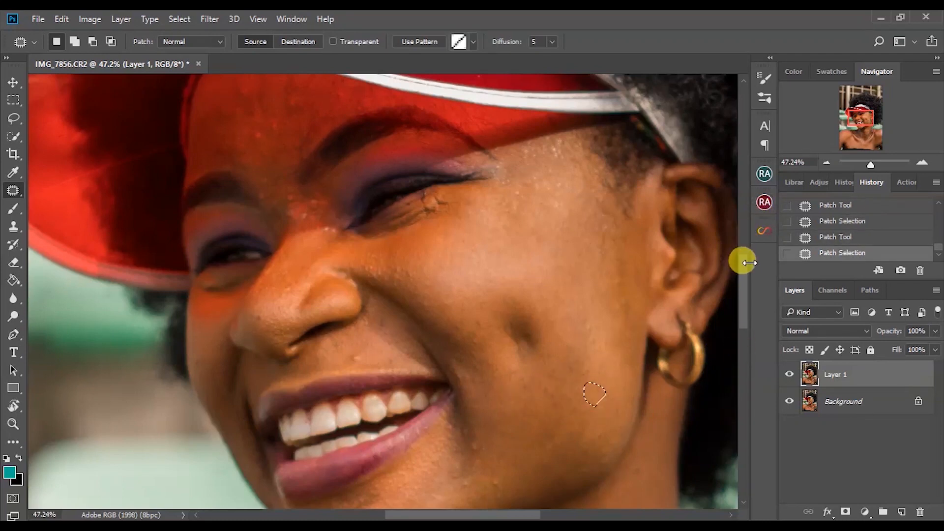
Step: Patch the bumps and marks beside the corner of the mouth and along the nearby jaw
left_click_drag(745, 268, 746, 291)
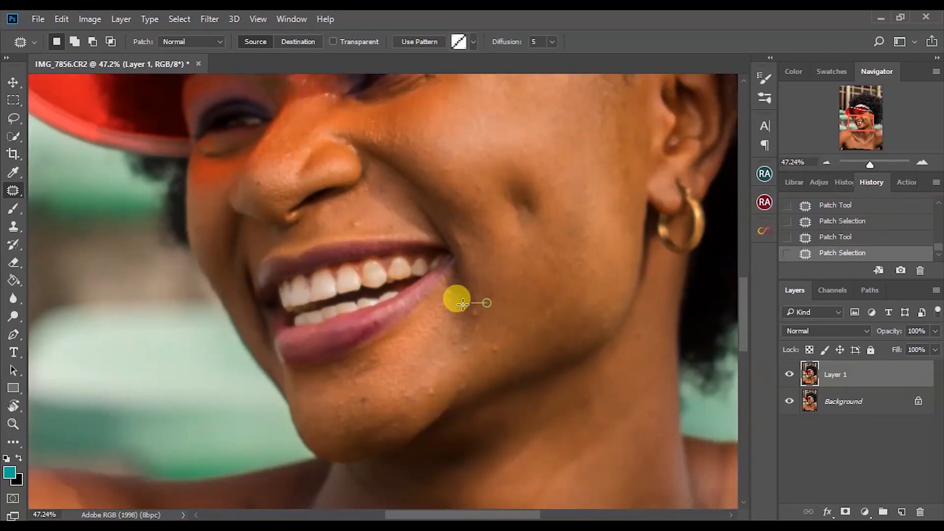
left_click_drag(483, 357, 512, 344)
mouse_move(449, 356)
left_mouse_down()
mouse_move(477, 338)
mouse_move(468, 329)
mouse_move(460, 354)
left_mouse_up()
left_click_drag(465, 343, 513, 327)
left_click_drag(475, 303, 471, 306)
mouse_move(463, 302)
left_mouse_down()
mouse_move(488, 326)
mouse_move(485, 305)
mouse_move(466, 308)
mouse_move(481, 304)
left_mouse_up()
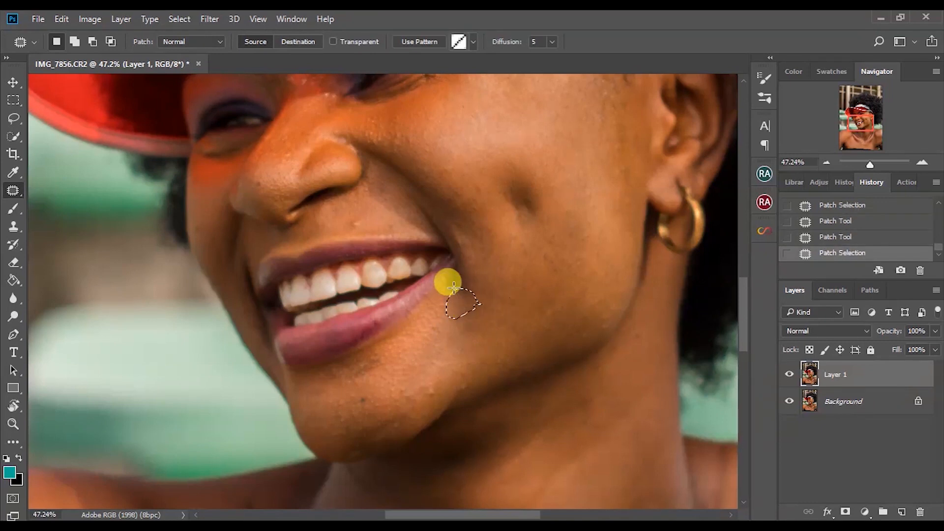
left_click(459, 365)
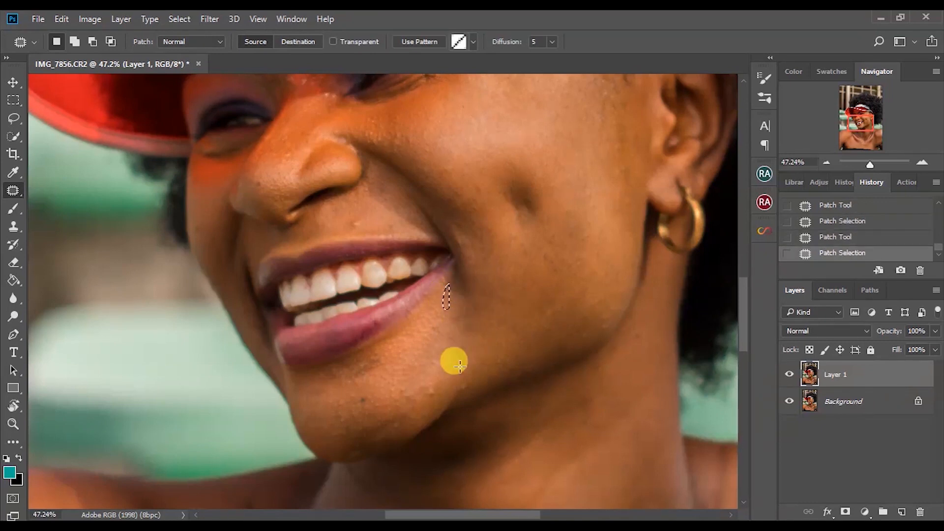
Step: Patch out the spots on the chin and jaw and the bumps between the nose and upper lip
left_click_drag(488, 374, 487, 375)
mouse_move(427, 380)
left_mouse_down()
mouse_move(422, 373)
mouse_move(438, 394)
mouse_move(462, 377)
left_mouse_up()
mouse_move(390, 404)
left_mouse_down()
mouse_move(400, 385)
mouse_move(376, 399)
mouse_move(399, 398)
mouse_move(418, 432)
left_mouse_up()
left_click_drag(437, 386, 436, 387)
mouse_move(377, 400)
left_mouse_down()
mouse_move(354, 412)
mouse_move(376, 403)
left_mouse_up()
mouse_move(370, 410)
left_mouse_down()
mouse_move(400, 412)
mouse_move(403, 384)
mouse_move(413, 401)
mouse_move(443, 386)
mouse_move(359, 408)
mouse_move(327, 427)
mouse_move(352, 430)
mouse_move(348, 420)
mouse_move(395, 416)
mouse_move(412, 402)
mouse_move(384, 401)
left_mouse_up()
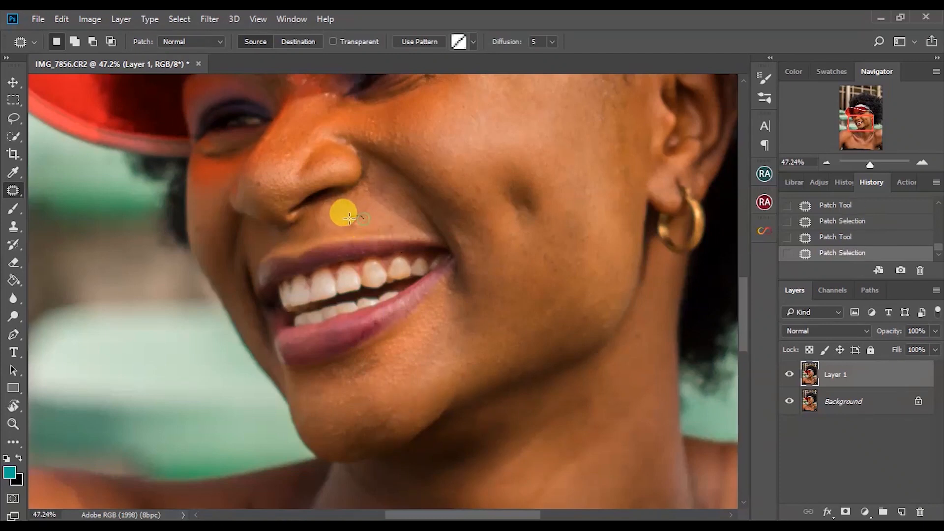
left_click_drag(365, 215, 367, 219)
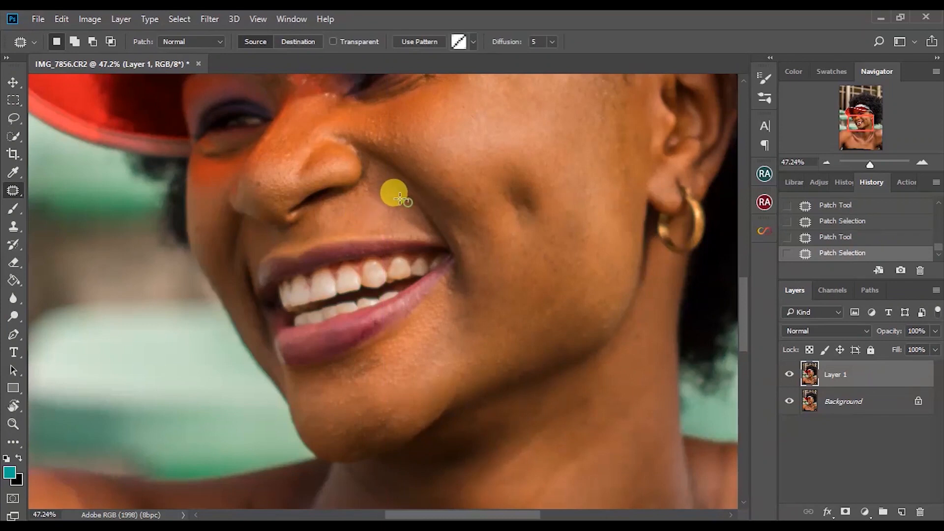
mouse_move(380, 186)
left_mouse_down()
mouse_move(392, 203)
mouse_move(377, 199)
left_mouse_up()
Step: Patch out the dark spots and uneven patches across the middle of the forehead beneath the visor brim
left_click_drag(748, 329, 739, 286)
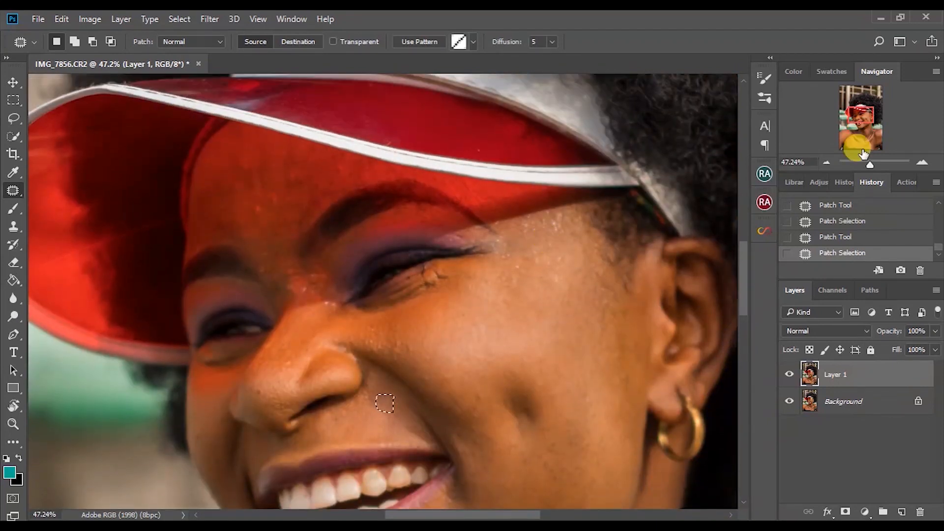
left_click_drag(871, 164, 873, 163)
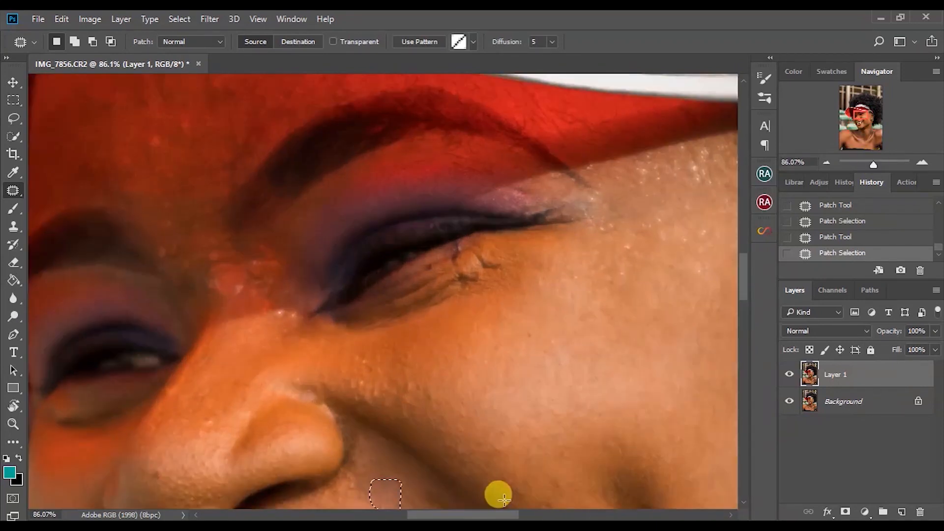
left_click_drag(498, 517, 462, 515)
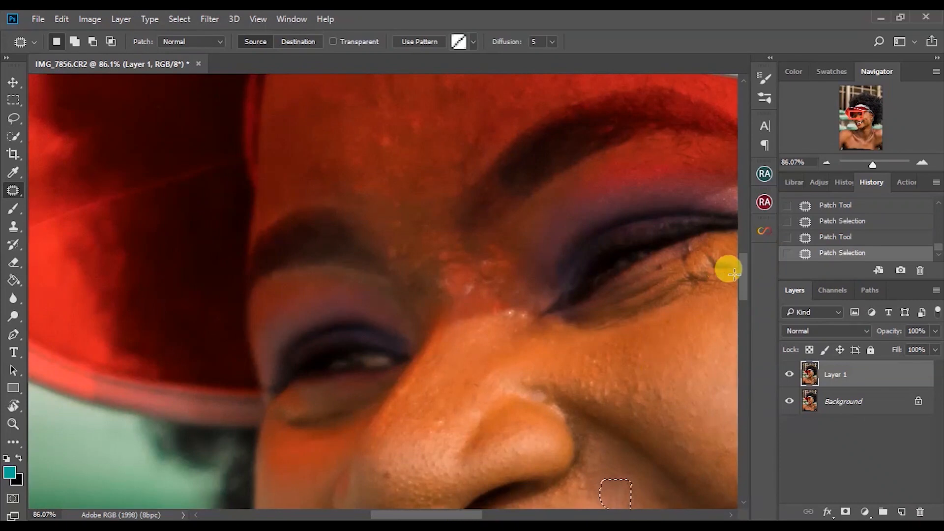
left_click_drag(744, 272, 740, 254)
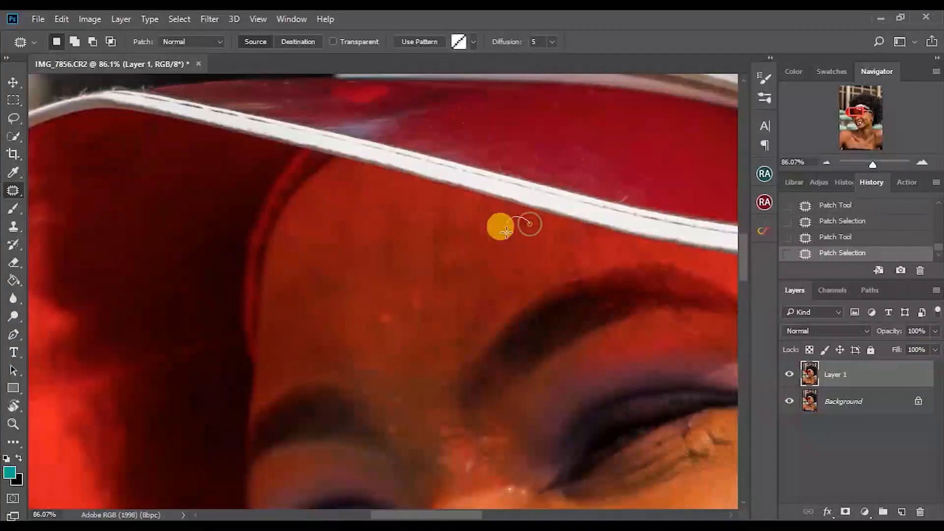
mouse_move(500, 224)
left_mouse_down()
mouse_move(472, 229)
mouse_move(464, 281)
left_mouse_up()
left_click_drag(463, 278, 404, 253)
mouse_move(429, 285)
left_mouse_down()
mouse_move(436, 303)
mouse_move(434, 289)
left_mouse_up()
left_click_drag(418, 295, 401, 241)
left_click_drag(449, 288, 449, 309)
left_click_drag(435, 304, 402, 249)
mouse_move(400, 302)
left_mouse_down()
mouse_move(350, 330)
mouse_move(401, 327)
left_mouse_up()
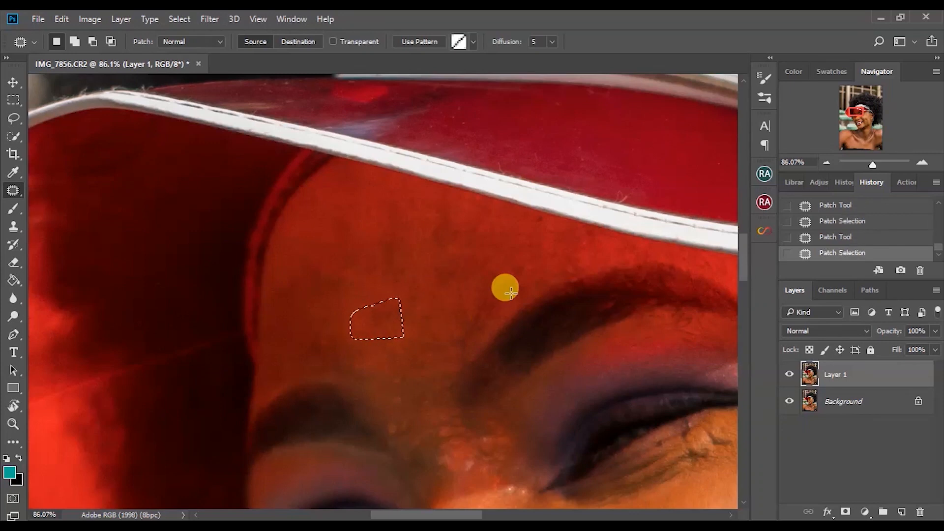
Step: Patch the marks above the arched eyebrow and the lower centre of the forehead, and clear the selection
mouse_move(598, 251)
left_mouse_down()
mouse_move(573, 239)
mouse_move(568, 252)
left_mouse_up()
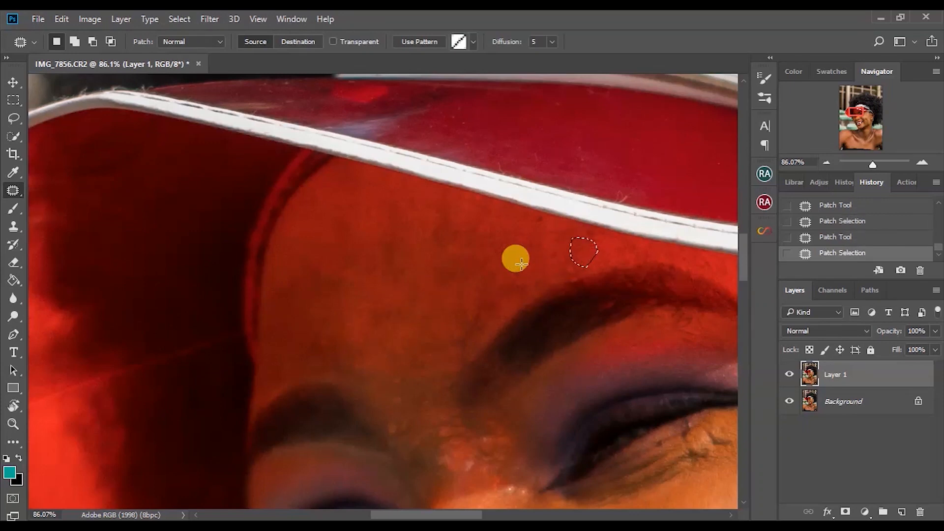
left_click(420, 408)
mouse_move(420, 379)
left_mouse_down()
mouse_move(402, 372)
mouse_move(425, 400)
mouse_move(411, 310)
left_mouse_up()
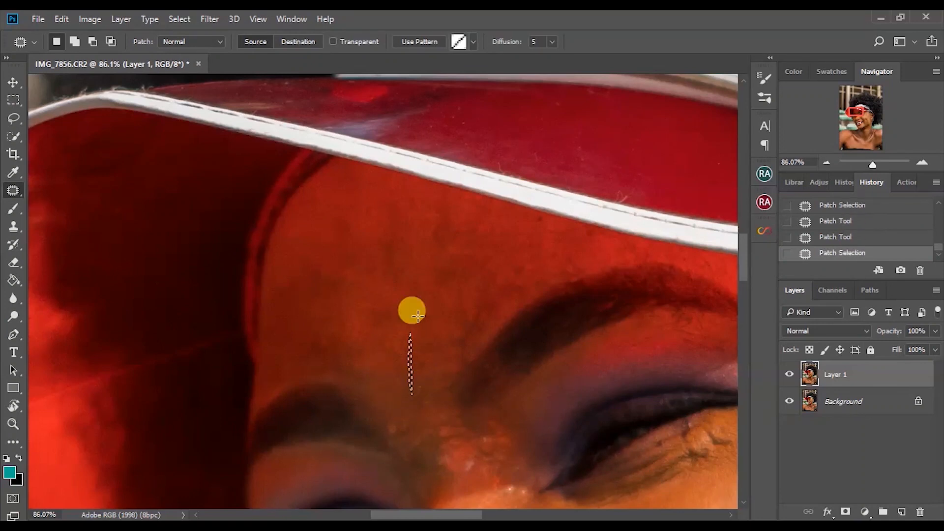
right_click(407, 289)
left_click(465, 240)
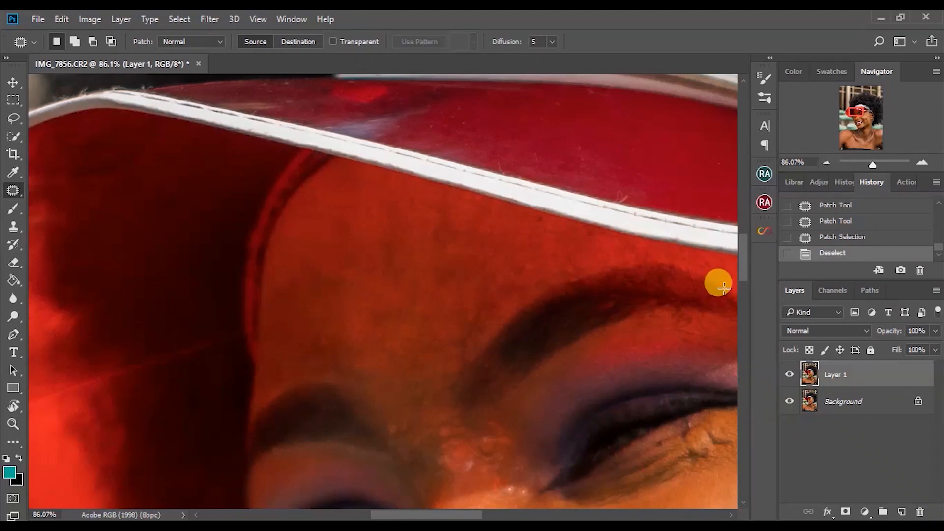
Step: Patch the shiny bumps between the nose bridge and the inner corner of the eye nearest the ear
scroll(738, 269, "down", 5)
mouse_move(509, 299)
left_mouse_down()
mouse_move(476, 308)
mouse_move(499, 313)
left_mouse_up()
left_click_drag(533, 285, 532, 285)
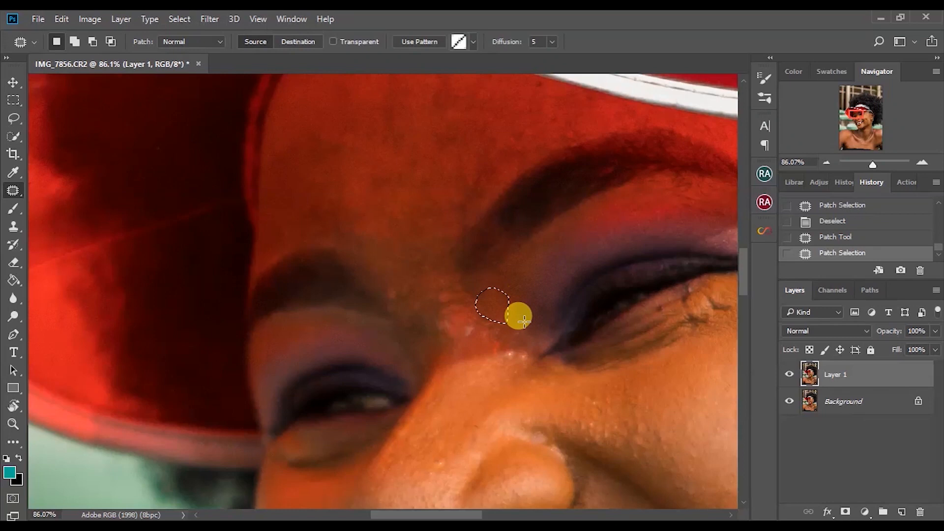
mouse_move(527, 344)
left_mouse_down()
mouse_move(506, 369)
mouse_move(530, 367)
left_mouse_up()
mouse_move(514, 355)
left_mouse_down()
mouse_move(525, 311)
mouse_move(525, 325)
mouse_move(487, 339)
left_mouse_up()
left_click_drag(509, 307, 507, 323)
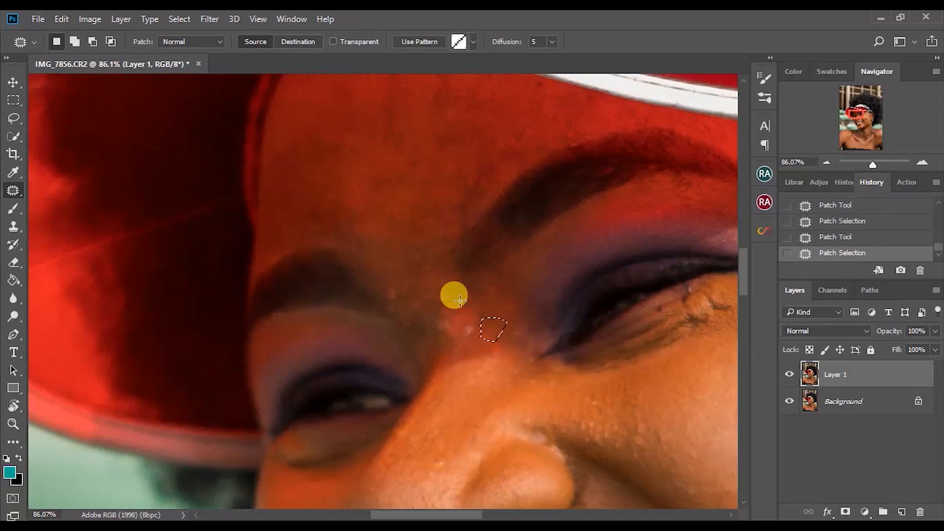
Step: Patch out the red bumps and shiny spots between the eyebrows with clean nearby skin
mouse_move(439, 287)
left_mouse_down()
mouse_move(430, 308)
mouse_move(441, 278)
mouse_move(386, 305)
mouse_move(426, 299)
left_mouse_up()
mouse_move(433, 265)
left_mouse_down()
mouse_move(419, 263)
mouse_move(437, 279)
mouse_move(416, 267)
left_mouse_up()
mouse_move(467, 312)
left_mouse_down()
mouse_move(439, 316)
mouse_move(452, 338)
mouse_move(474, 339)
mouse_move(435, 339)
left_mouse_up()
left_click(443, 309)
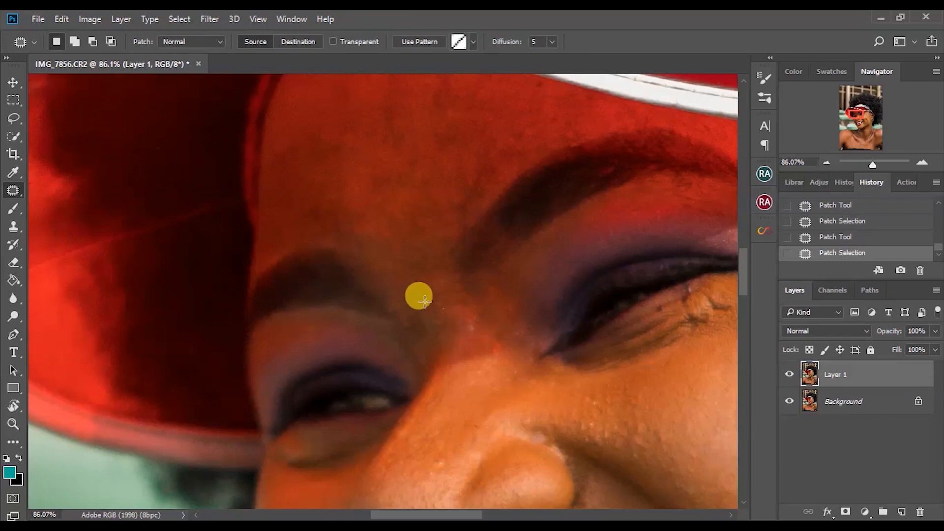
mouse_move(444, 277)
left_mouse_down()
mouse_move(452, 311)
mouse_move(417, 288)
left_mouse_up()
mouse_move(479, 293)
left_mouse_down()
mouse_move(453, 284)
mouse_move(468, 308)
left_mouse_up()
left_click_drag(467, 300, 500, 301)
mouse_move(423, 315)
left_mouse_down()
mouse_move(404, 318)
mouse_move(422, 336)
left_mouse_up()
left_click_drag(419, 332, 426, 295)
Step: Patch the rough skin and highlights along the nose bridge and the side of the nose by the eye
scroll(745, 259, "down", 3)
mouse_move(448, 348)
left_mouse_down()
mouse_move(437, 367)
mouse_move(459, 348)
left_mouse_up()
mouse_move(490, 312)
left_mouse_down()
mouse_move(468, 312)
mouse_move(488, 323)
left_mouse_up()
left_click_drag(486, 320, 489, 284)
left_click_drag(436, 320, 423, 348)
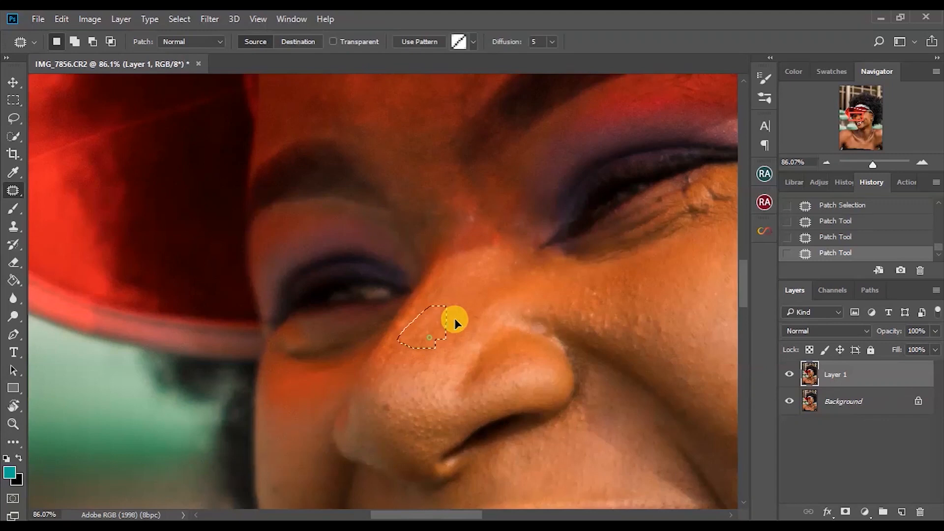
mouse_move(472, 327)
left_mouse_down()
mouse_move(481, 302)
mouse_move(474, 320)
mouse_move(433, 293)
mouse_move(417, 320)
left_mouse_up()
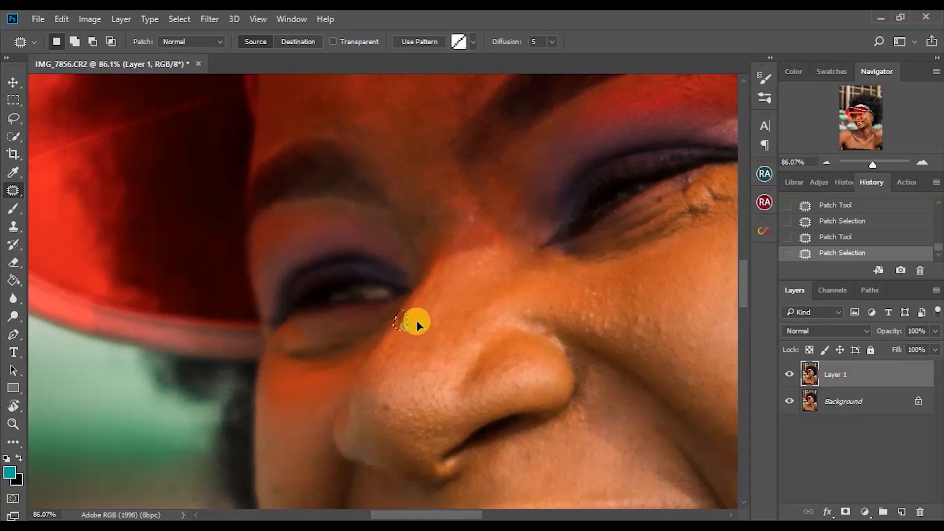
mouse_move(436, 282)
left_mouse_down()
mouse_move(417, 297)
mouse_move(438, 294)
left_mouse_up()
mouse_move(608, 293)
left_mouse_down()
mouse_move(577, 291)
mouse_move(571, 281)
mouse_move(536, 298)
left_mouse_up()
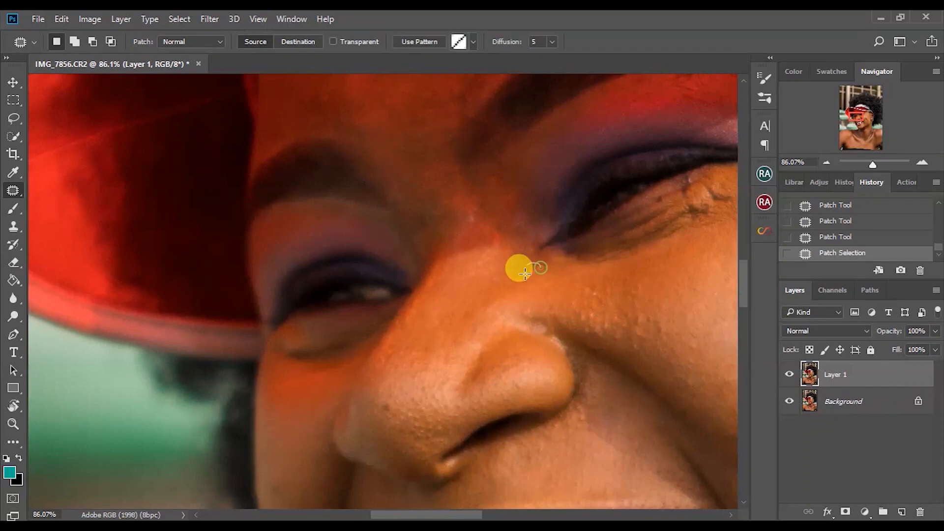
Step: Patch the blemishes on the tip of the nose and the rough skin on the nostril
mouse_move(438, 398)
left_mouse_down()
mouse_move(408, 393)
mouse_move(432, 406)
mouse_move(432, 362)
left_mouse_up()
left_click_drag(531, 361, 521, 391)
left_click_drag(516, 384, 510, 349)
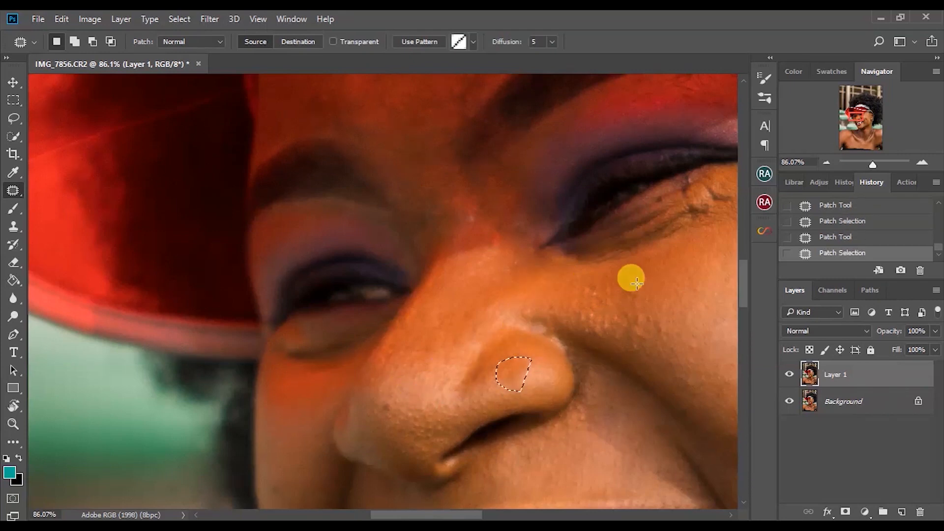
left_click_drag(435, 516, 447, 517)
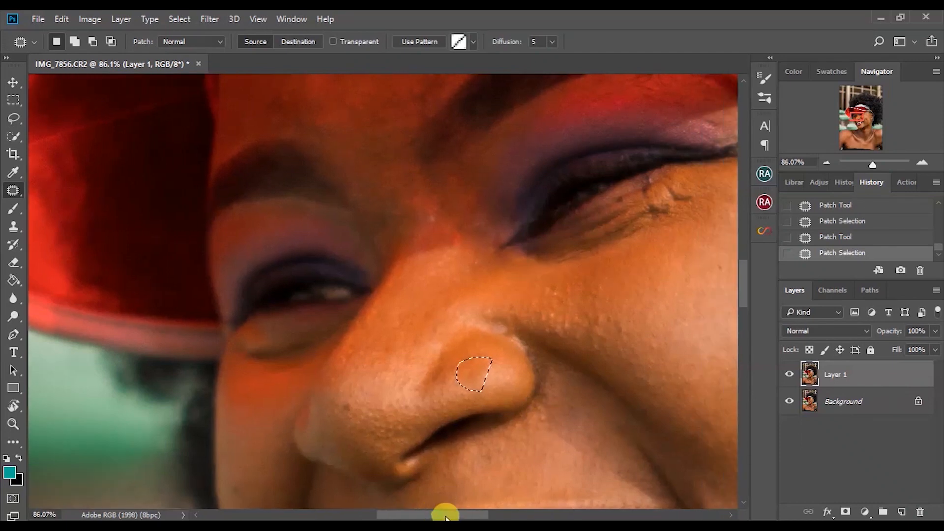
mouse_move(424, 376)
left_mouse_down()
mouse_move(421, 386)
mouse_move(458, 390)
left_mouse_up()
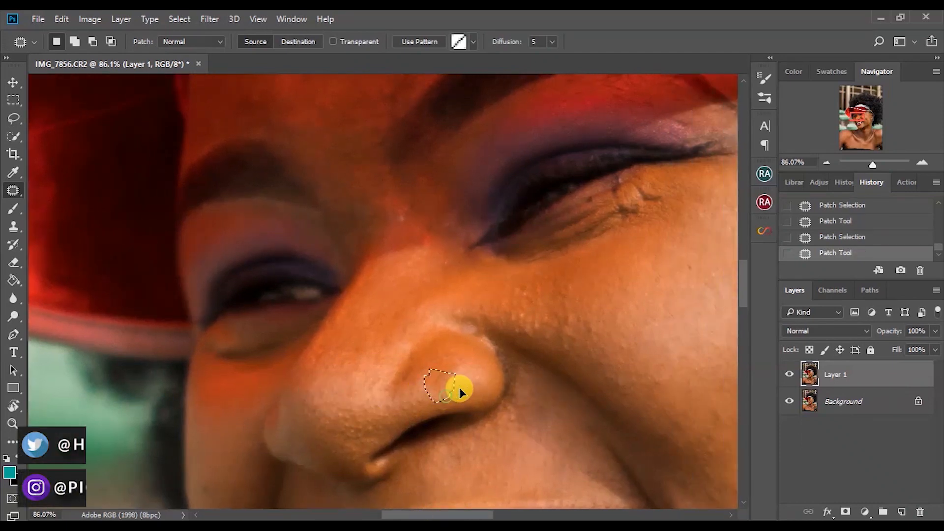
Step: Patch the bumps on the upper cheek and the creases and marks below the outer corner of the eye
mouse_move(612, 323)
left_mouse_down()
mouse_move(572, 338)
mouse_move(643, 311)
left_mouse_up()
mouse_move(557, 289)
left_mouse_down()
mouse_move(505, 281)
mouse_move(542, 313)
mouse_move(615, 308)
mouse_move(592, 310)
left_mouse_up()
left_click_drag(586, 303, 655, 305)
mouse_move(671, 200)
left_mouse_down()
mouse_move(619, 194)
mouse_move(661, 212)
mouse_move(696, 204)
left_mouse_up()
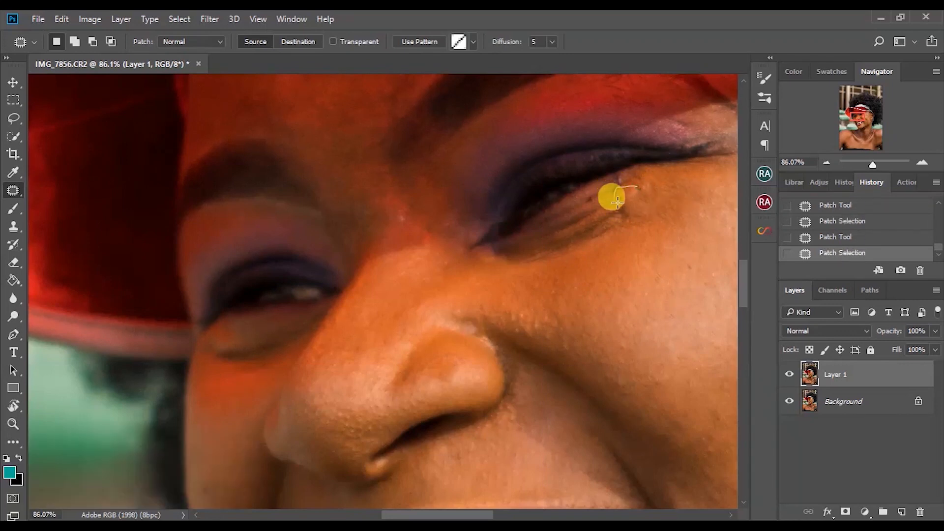
mouse_move(632, 195)
left_mouse_down()
mouse_move(664, 194)
mouse_move(647, 212)
left_mouse_up()
left_click_drag(626, 188, 626, 190)
left_click_drag(612, 200, 614, 205)
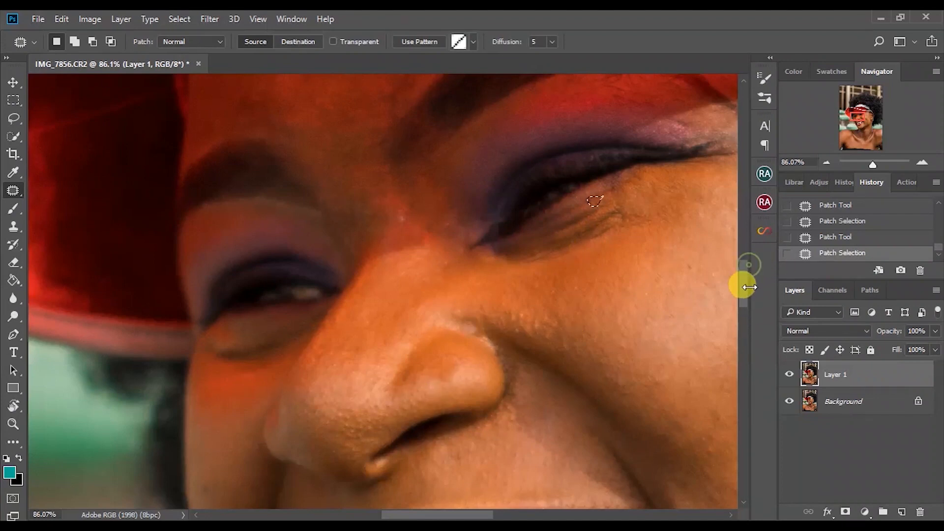
Step: Patch the remaining bumps on the cheek beside the nostril and beneath the eye
left_click_drag(747, 277, 747, 290)
left_click_drag(509, 293, 542, 325)
mouse_move(559, 206)
left_mouse_down()
mouse_move(545, 191)
mouse_move(560, 219)
left_mouse_up()
left_click_drag(554, 214, 627, 203)
mouse_move(599, 169)
left_mouse_down()
mouse_move(593, 162)
mouse_move(570, 193)
left_mouse_up()
left_click_drag(616, 158, 652, 133)
mouse_move(672, 169)
left_mouse_down()
mouse_move(650, 202)
mouse_move(664, 202)
left_mouse_up()
mouse_move(640, 186)
left_mouse_down()
mouse_move(701, 132)
mouse_move(697, 127)
left_mouse_up()
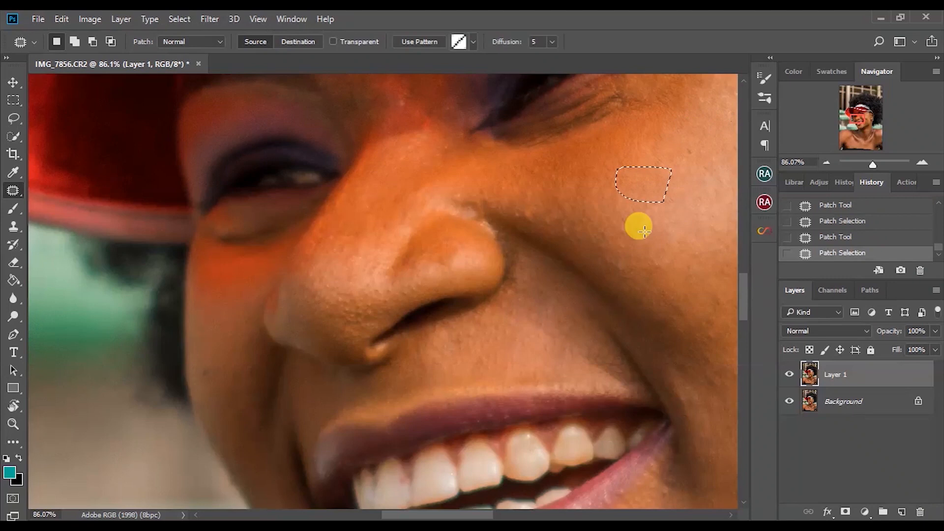
Step: Clear the selection and patch the shiny, uneven skin on the temple beside the eye
left_click_drag(866, 162, 870, 167)
right_click(597, 195)
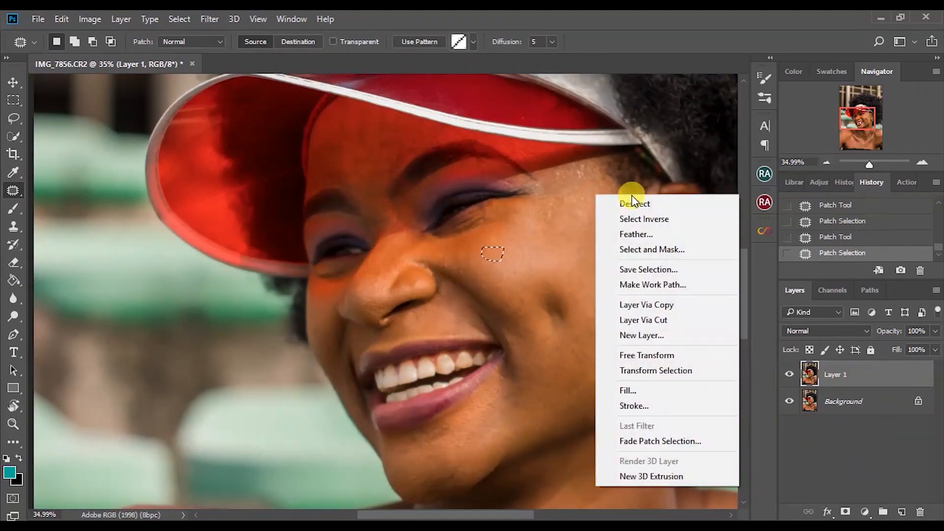
left_click(635, 203)
mouse_move(574, 184)
left_mouse_down()
mouse_move(588, 222)
mouse_move(589, 175)
left_mouse_up()
mouse_move(586, 215)
left_mouse_down()
mouse_move(569, 152)
mouse_move(569, 182)
mouse_move(552, 214)
left_mouse_up()
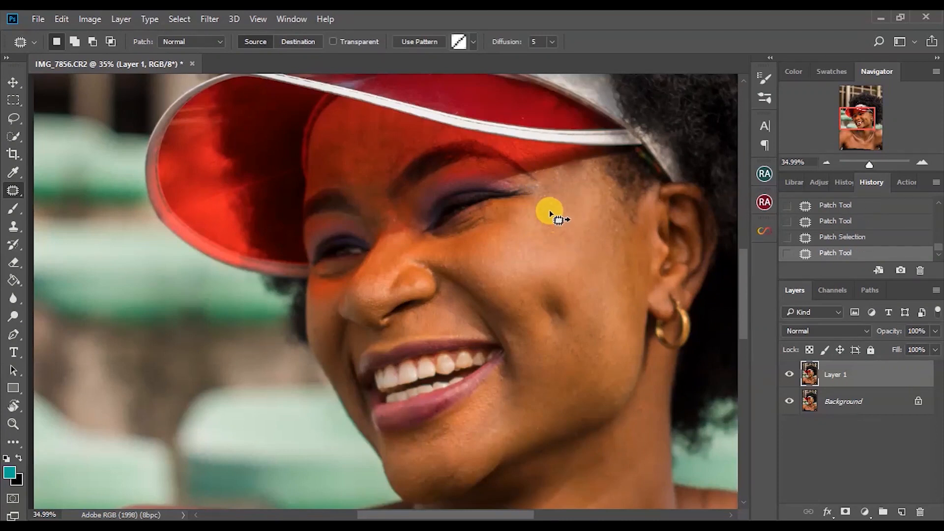
Step: Patch the dark marks on the shoulder beside the base of the neck
left_click_drag(744, 257, 745, 301)
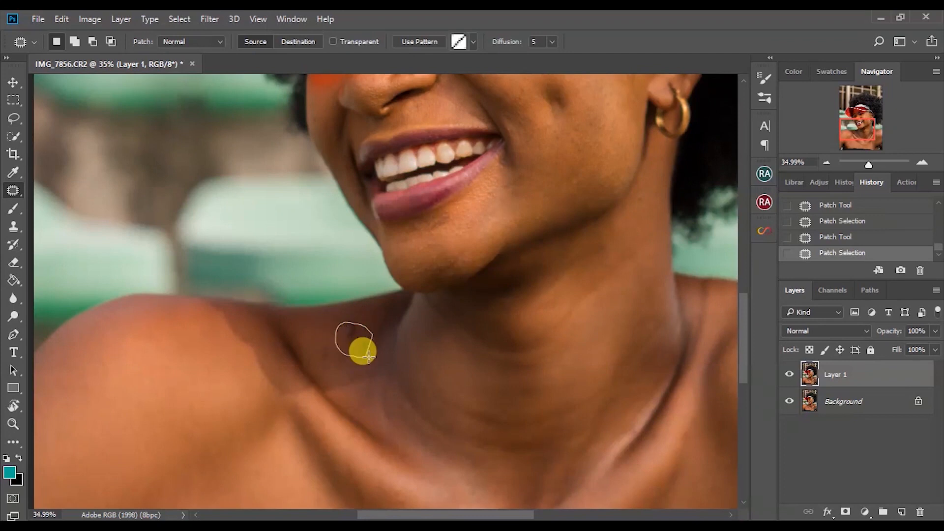
mouse_move(347, 323)
left_mouse_down()
mouse_move(336, 335)
mouse_move(348, 369)
mouse_move(328, 338)
left_mouse_up()
mouse_move(324, 355)
left_mouse_down()
mouse_move(419, 427)
mouse_move(439, 465)
left_mouse_up()
mouse_move(373, 323)
left_mouse_down()
mouse_move(333, 332)
mouse_move(359, 344)
mouse_move(317, 338)
left_mouse_up()
Step: Patch out the spots and uneven skin across the upper chest between the collarbones and the black top
left_click_drag(742, 321, 744, 376)
mouse_move(569, 280)
left_mouse_down()
mouse_move(569, 302)
mouse_move(598, 322)
left_mouse_up()
mouse_move(516, 288)
left_mouse_down()
mouse_move(502, 285)
mouse_move(489, 315)
mouse_move(559, 341)
left_mouse_up()
mouse_move(449, 281)
left_mouse_down()
mouse_move(432, 297)
mouse_move(438, 287)
mouse_move(539, 310)
left_mouse_up()
mouse_move(428, 238)
left_mouse_down()
mouse_move(427, 261)
mouse_move(497, 274)
mouse_move(530, 364)
left_mouse_up()
left_click_drag(586, 348, 586, 348)
mouse_move(493, 298)
left_mouse_down()
mouse_move(456, 290)
mouse_move(473, 330)
mouse_move(392, 324)
mouse_move(351, 295)
mouse_move(281, 274)
mouse_move(309, 313)
left_mouse_up()
left_click_drag(366, 336, 366, 336)
left_click_drag(313, 338, 284, 350)
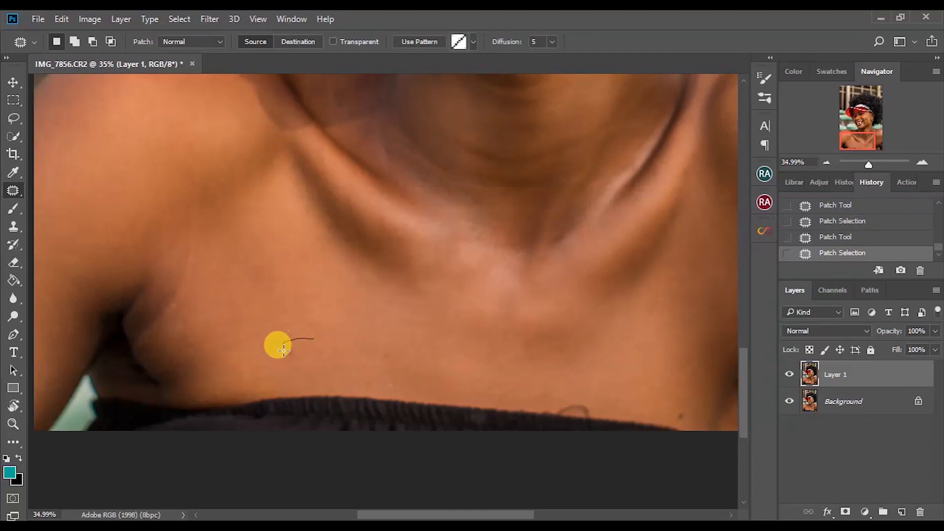
mouse_move(412, 338)
left_mouse_down()
mouse_move(367, 365)
mouse_move(411, 376)
left_mouse_up()
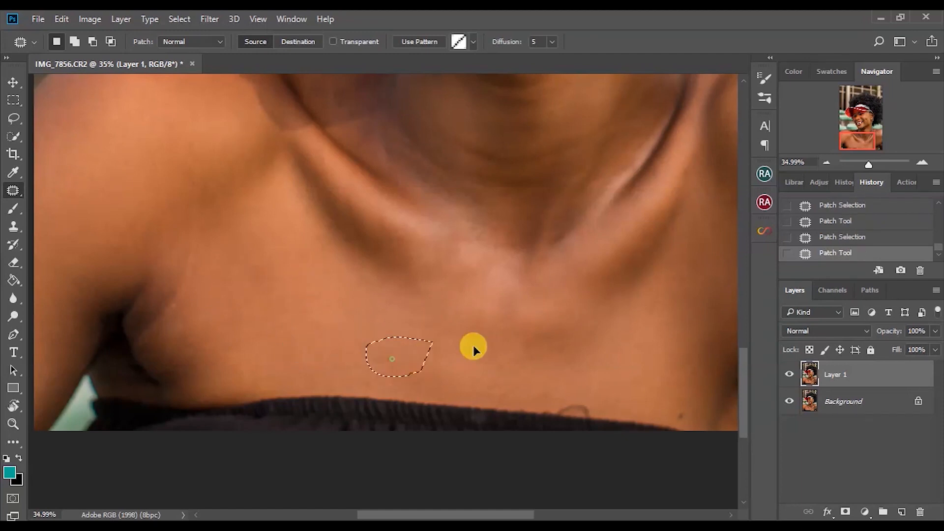
Step: Clear the selection and compare the whole portrait with Layer 1 hidden and shown
key("ctrl+minus")
key("ctrl+minus")
key("ctrl+minus")
key("ctrl+minus")
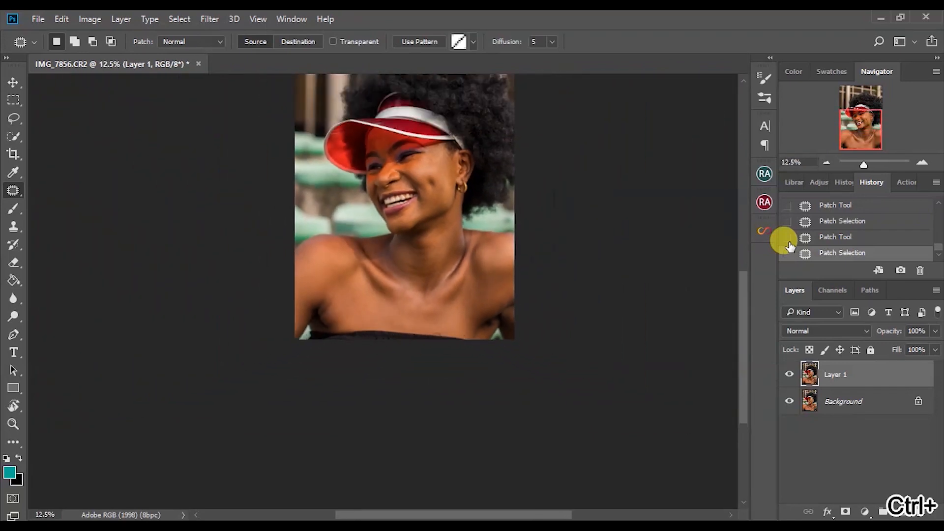
key("ctrl+minus")
key("ctrl+0")
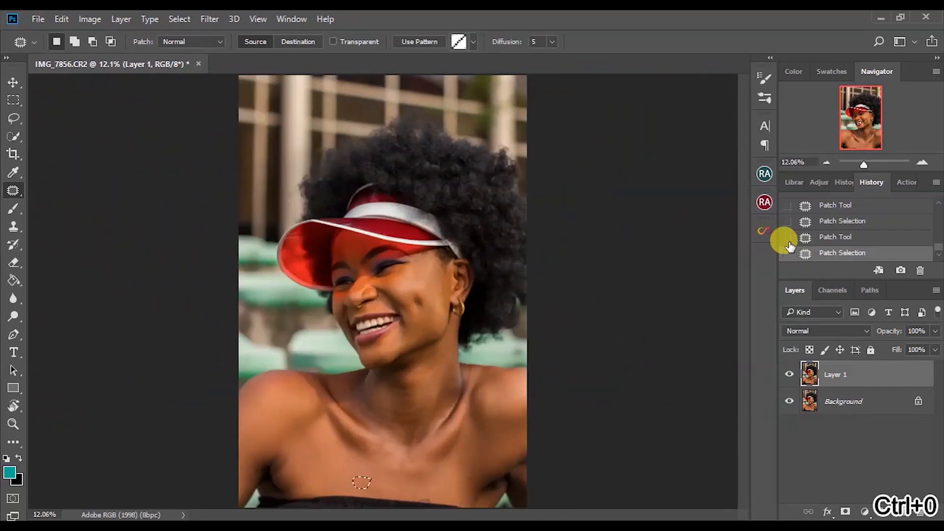
right_click(422, 269)
left_click(467, 240)
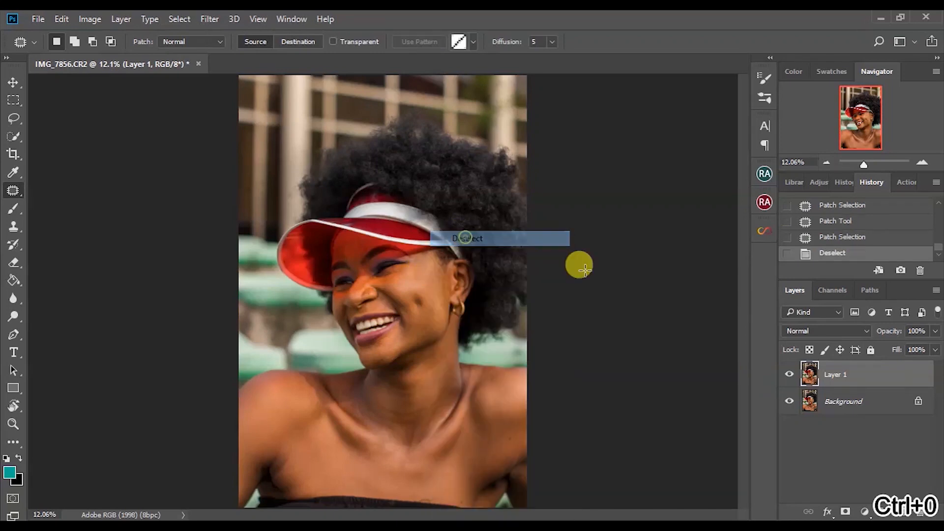
left_click(790, 375)
left_click(790, 375)
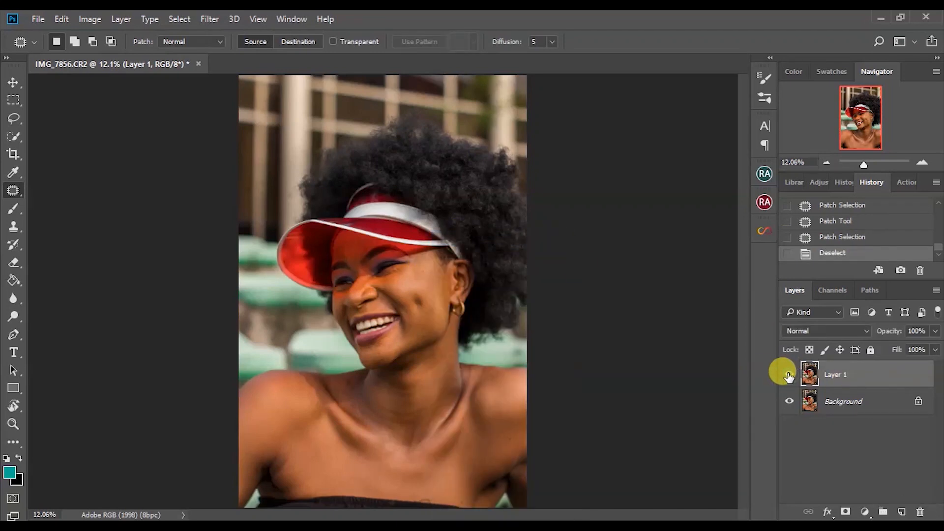
Step: Crop the portrait tighter around the subject, trimming the surrounding background and the lower chest
left_click(12, 154)
mouse_move(241, 504)
left_mouse_down()
mouse_move(246, 484)
mouse_move(253, 490)
left_mouse_up()
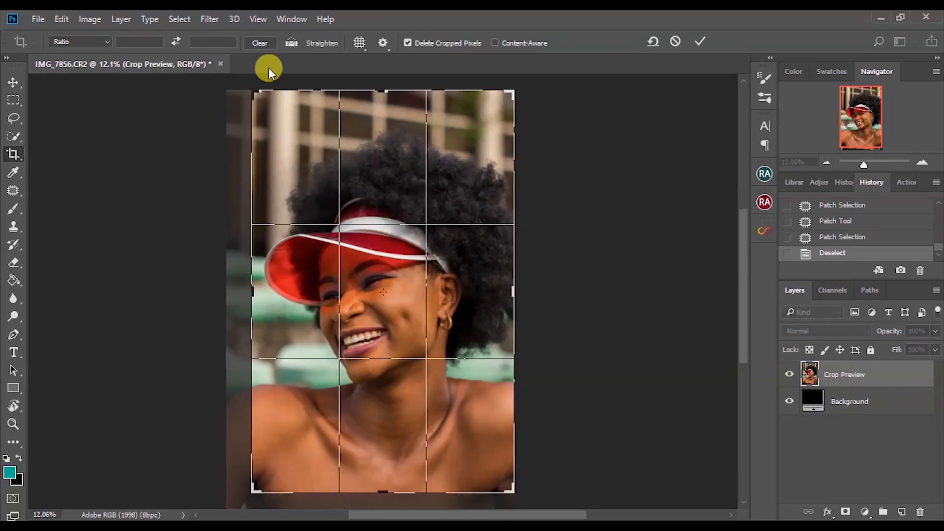
left_click_drag(254, 87, 251, 102)
key("Return")
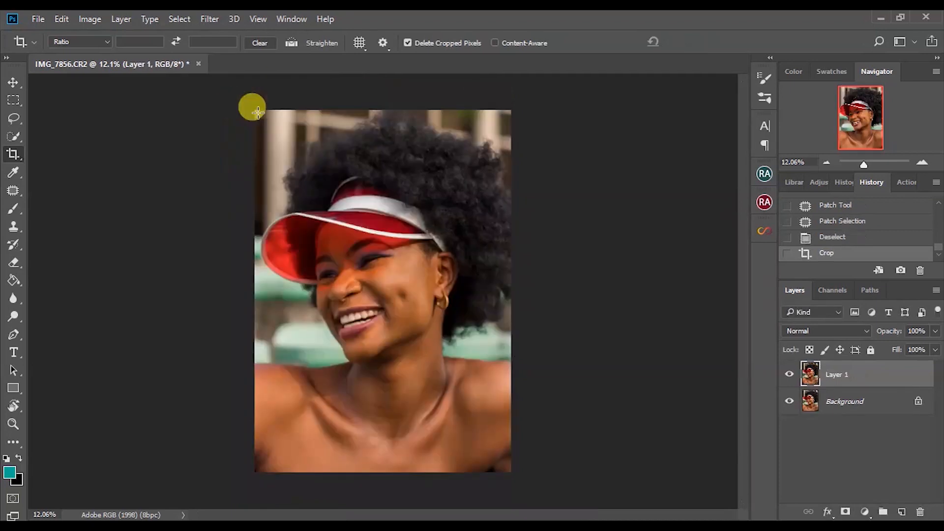
Step: Duplicate Layer 1 and run the Beauty Retouch 8-bit frequency separation on the copy
key("ctrl+j")
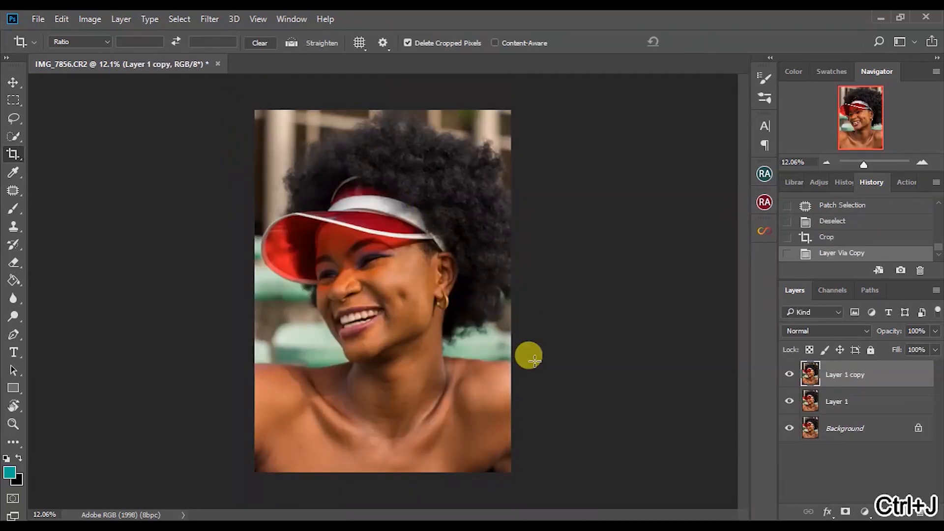
key("ctrl+0")
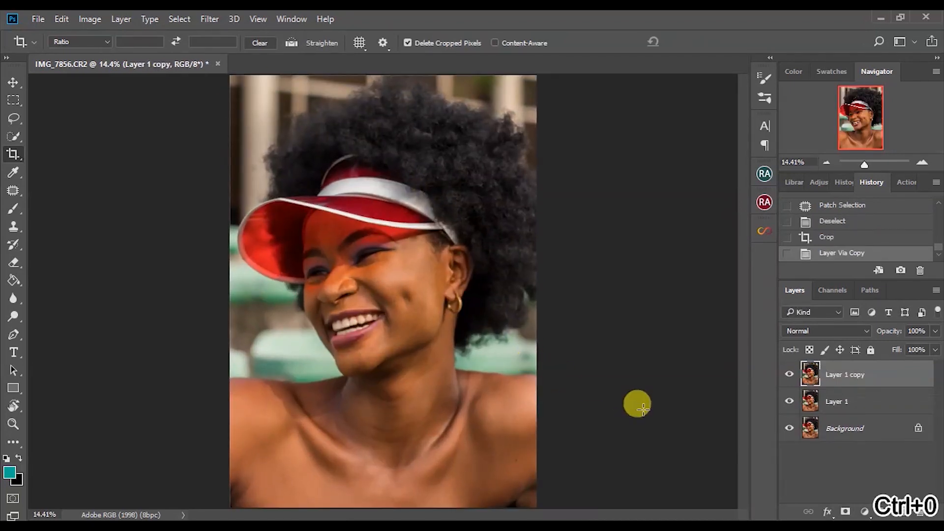
left_click(765, 175)
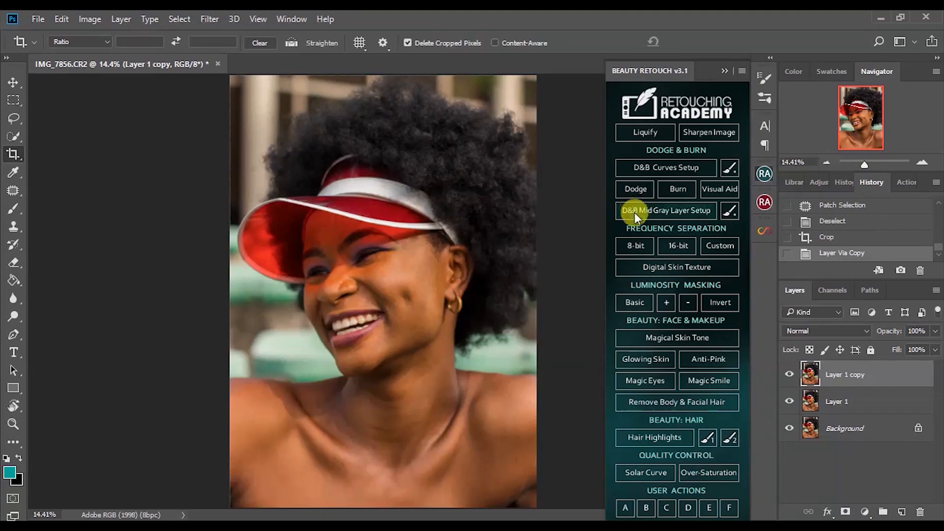
left_click(630, 249)
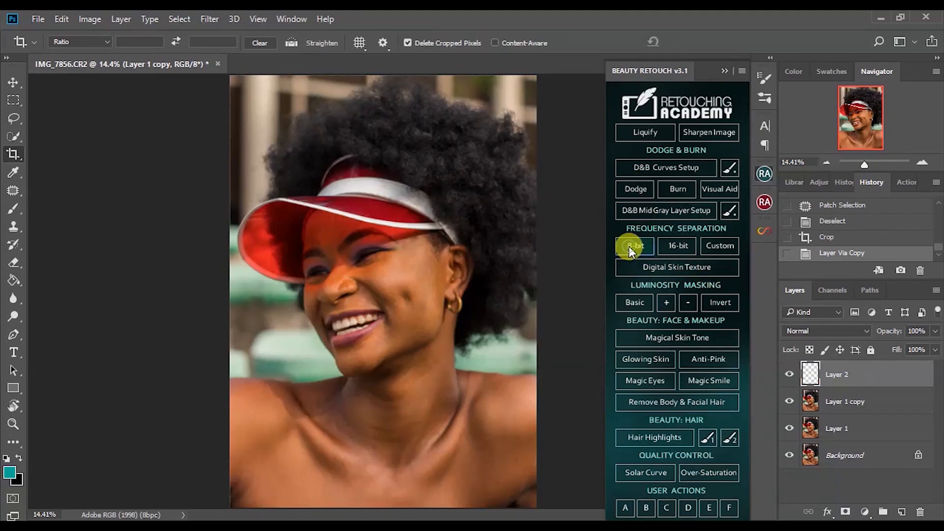
Step: Apply the low-frequency Gaussian Blur with a 4.8-pixel radius and select the Low Frequency: Colors & Tones layer
type("4.8")
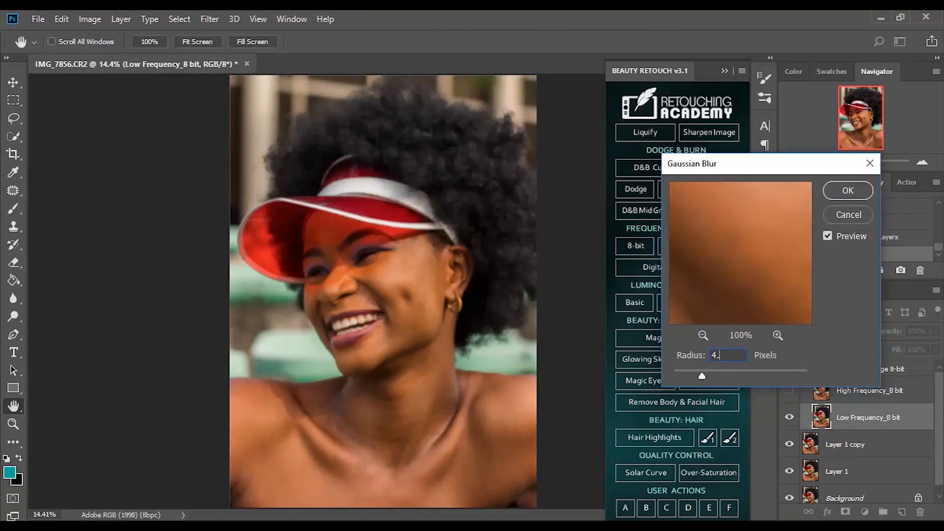
key("Return")
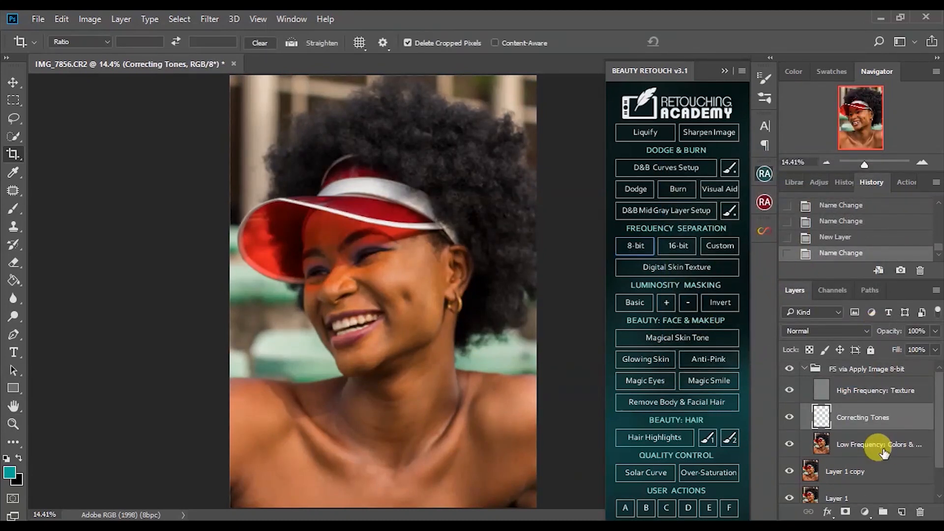
left_click(871, 445)
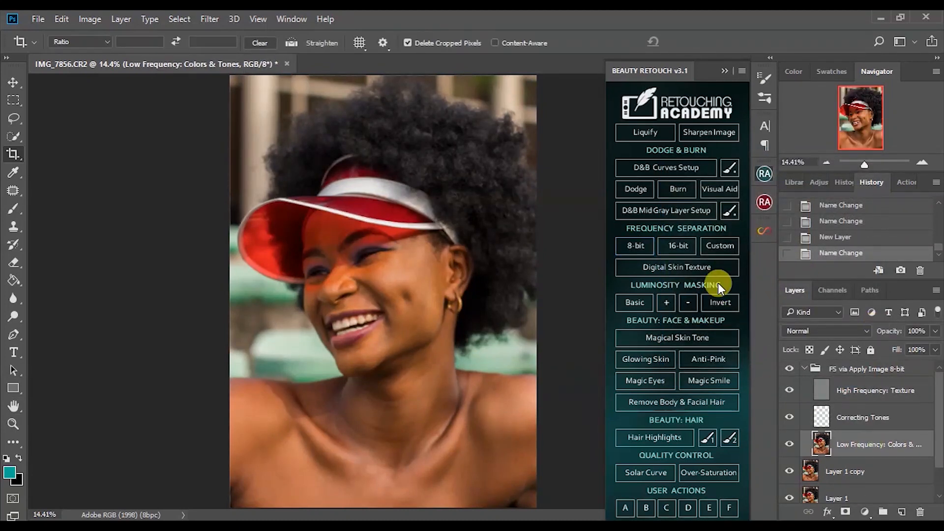
Step: Blend the skin tones across the temple, cheek and jaw using the Mixer Brush at size 100
left_click(11, 213)
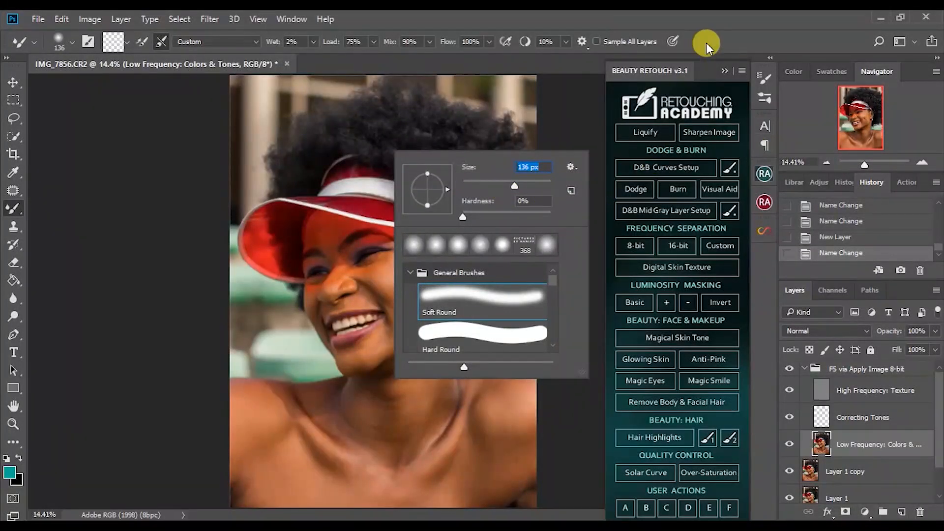
left_click(725, 70)
left_click(870, 165)
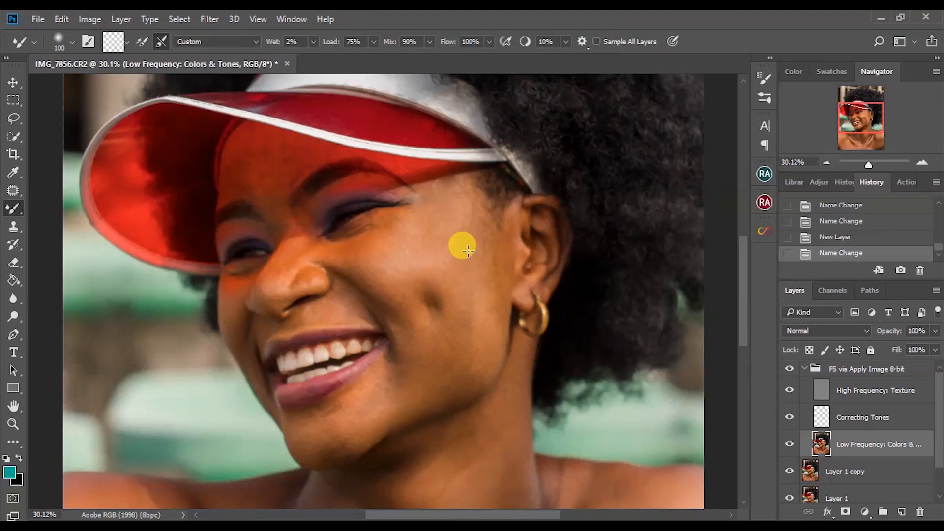
mouse_move(463, 234)
left_mouse_down()
mouse_move(482, 319)
mouse_move(460, 213)
mouse_move(451, 242)
left_mouse_up()
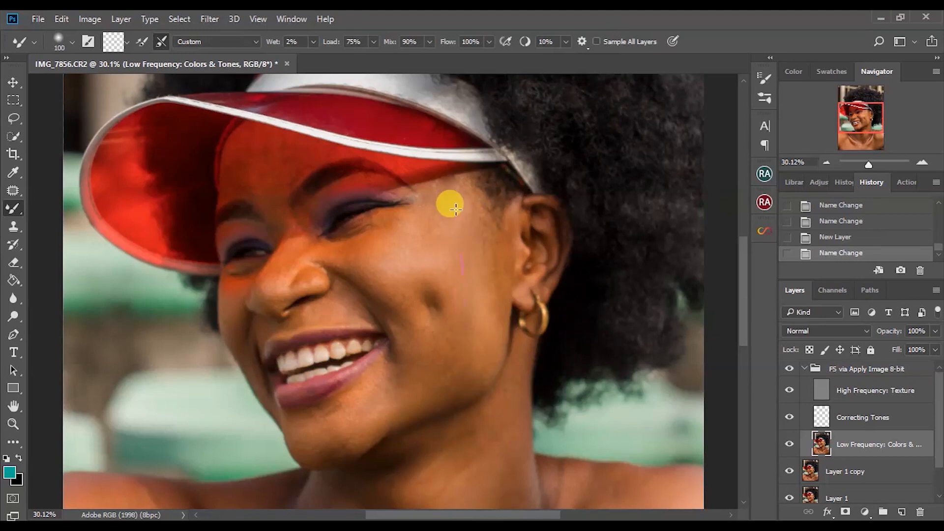
left_click_drag(408, 243, 361, 242)
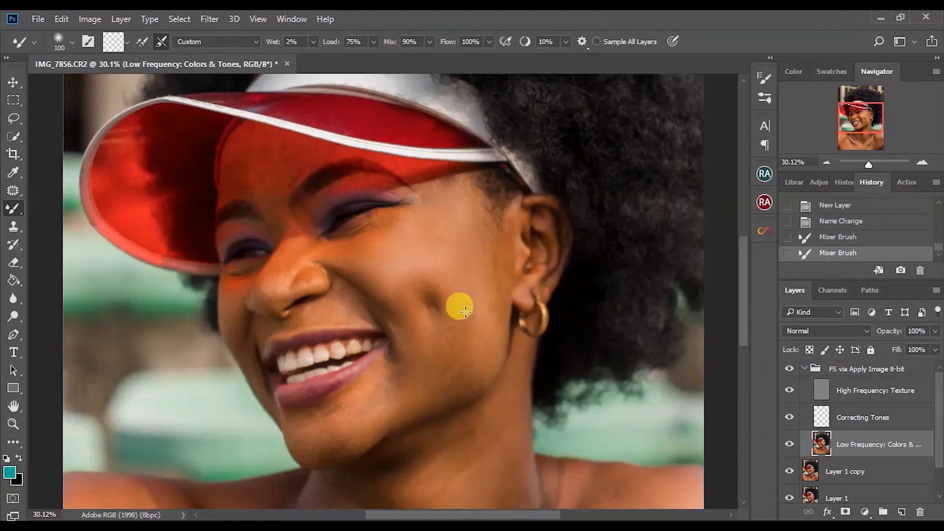
left_click_drag(414, 379, 511, 294)
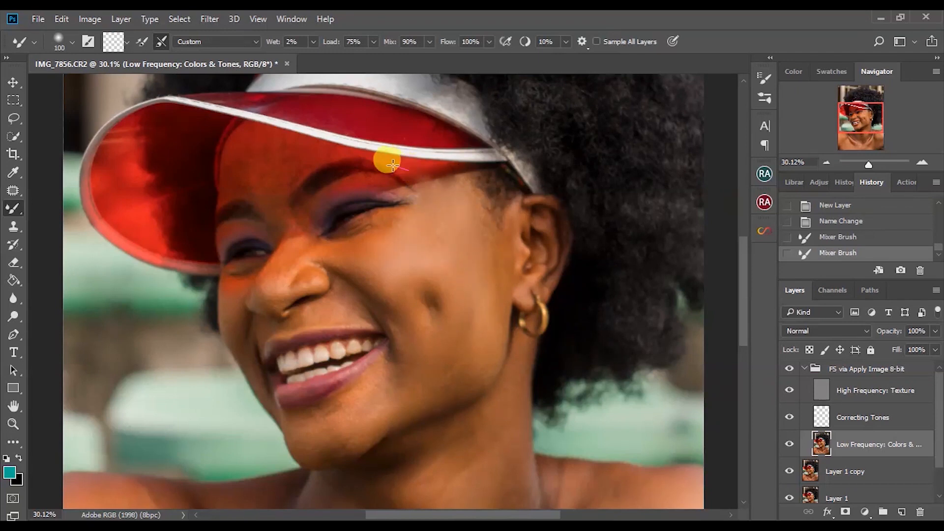
left_click_drag(441, 197, 439, 238)
mouse_move(448, 291)
left_mouse_down()
mouse_move(460, 342)
mouse_move(483, 309)
mouse_move(478, 335)
mouse_move(406, 404)
mouse_move(486, 344)
mouse_move(479, 371)
mouse_move(486, 331)
mouse_move(497, 361)
mouse_move(500, 247)
mouse_move(455, 351)
mouse_move(359, 392)
mouse_move(337, 414)
left_mouse_up()
mouse_move(416, 384)
left_mouse_down()
mouse_move(367, 431)
mouse_move(422, 407)
mouse_move(340, 452)
mouse_move(333, 435)
mouse_move(358, 436)
mouse_move(340, 415)
mouse_move(389, 368)
mouse_move(323, 425)
mouse_move(328, 410)
mouse_move(299, 420)
mouse_move(303, 462)
mouse_move(306, 433)
mouse_move(329, 458)
mouse_move(324, 431)
mouse_move(376, 433)
mouse_move(320, 472)
mouse_move(369, 445)
mouse_move(319, 445)
mouse_move(424, 399)
mouse_move(463, 365)
mouse_move(498, 264)
mouse_move(475, 367)
mouse_move(495, 273)
mouse_move(496, 335)
mouse_move(502, 263)
mouse_move(453, 393)
mouse_move(443, 367)
mouse_move(452, 328)
mouse_move(403, 370)
mouse_move(381, 289)
mouse_move(336, 248)
mouse_move(386, 278)
mouse_move(353, 280)
mouse_move(353, 297)
mouse_move(327, 260)
mouse_move(344, 314)
mouse_move(299, 298)
mouse_move(289, 310)
mouse_move(343, 306)
mouse_move(251, 325)
mouse_move(271, 331)
mouse_move(261, 332)
mouse_move(262, 352)
mouse_move(240, 346)
mouse_move(221, 295)
mouse_move(236, 291)
mouse_move(241, 338)
mouse_move(241, 292)
mouse_move(275, 284)
mouse_move(259, 280)
mouse_move(267, 309)
mouse_move(279, 258)
mouse_move(277, 295)
mouse_move(291, 262)
mouse_move(268, 301)
left_mouse_up()
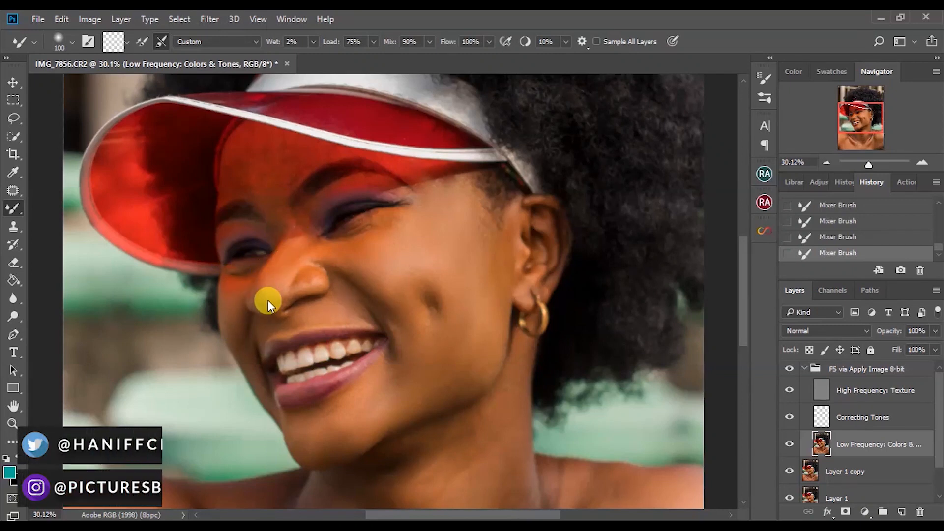
Step: Smooth the under-eye area, upper cheek and nose bridge at close range with the Mixer Brush
key("ctrl+plus")
key("ctrl+plus")
key("ctrl+plus")
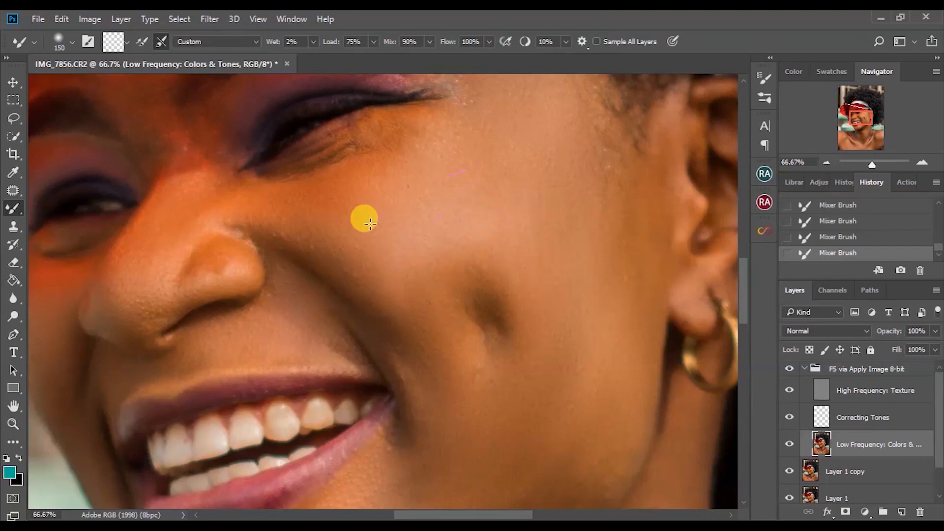
mouse_move(386, 182)
left_mouse_down()
mouse_move(359, 146)
mouse_move(302, 174)
mouse_move(358, 168)
mouse_move(254, 210)
mouse_move(304, 232)
left_mouse_up()
left_click_drag(156, 197, 184, 204)
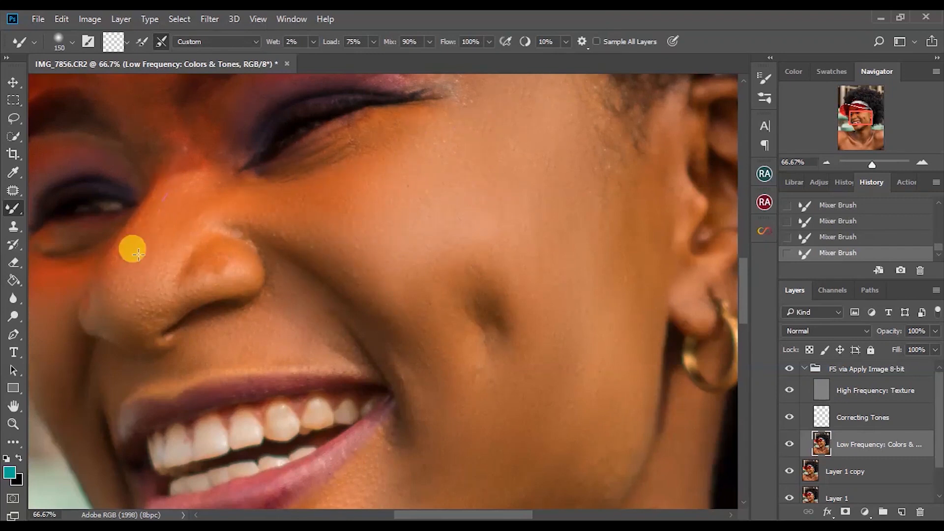
left_click_drag(179, 143, 167, 182)
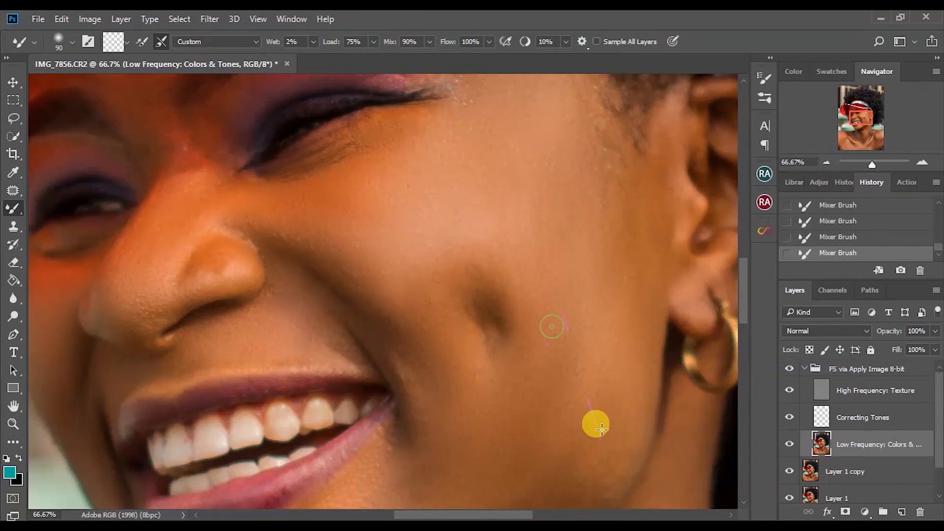
Step: Undo the last Mixer Brush stroke and blend the tones along the lower cheek and jaw
left_click_drag(873, 156, 868, 162)
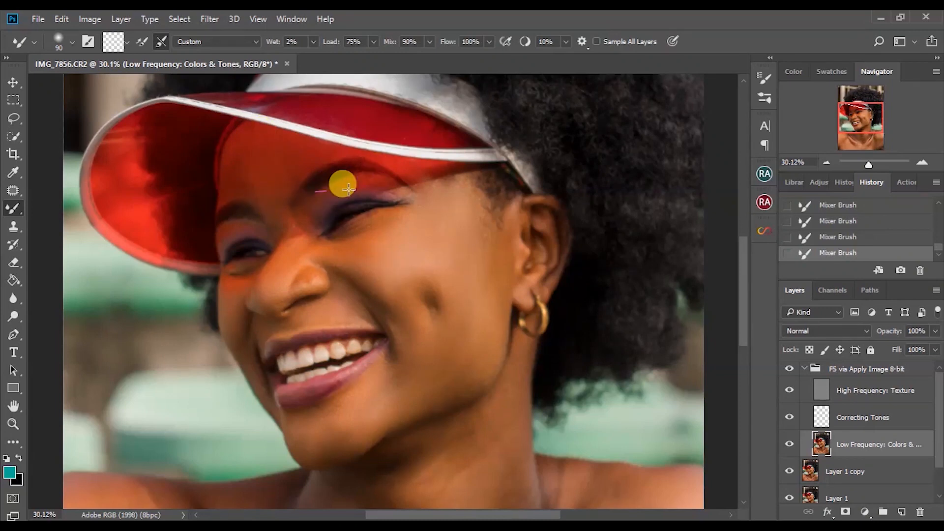
key("ctrl+z")
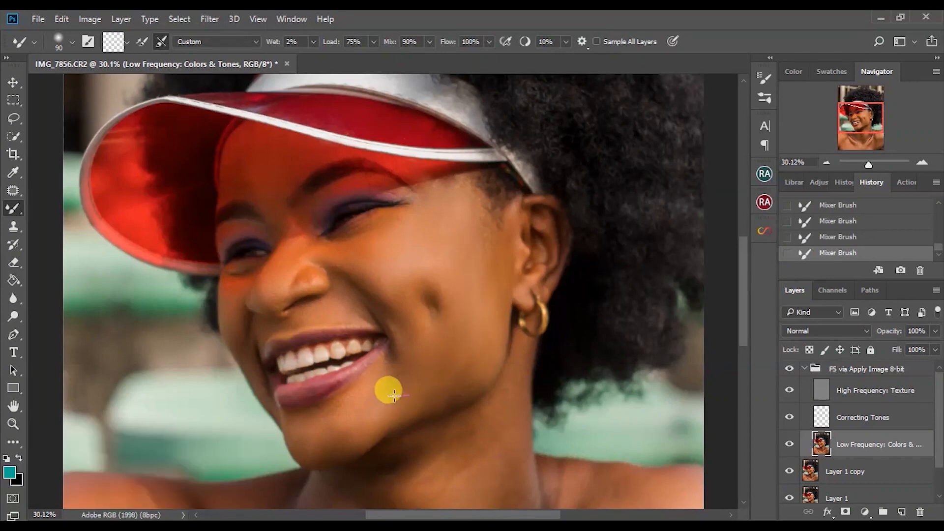
mouse_move(465, 339)
left_mouse_down()
mouse_move(470, 255)
mouse_move(505, 326)
mouse_move(501, 290)
left_mouse_up()
Step: Smooth the tones of the neck, collarbones, shoulders and chest with the Mixer Brush at size 250
left_click_drag(746, 267, 752, 330)
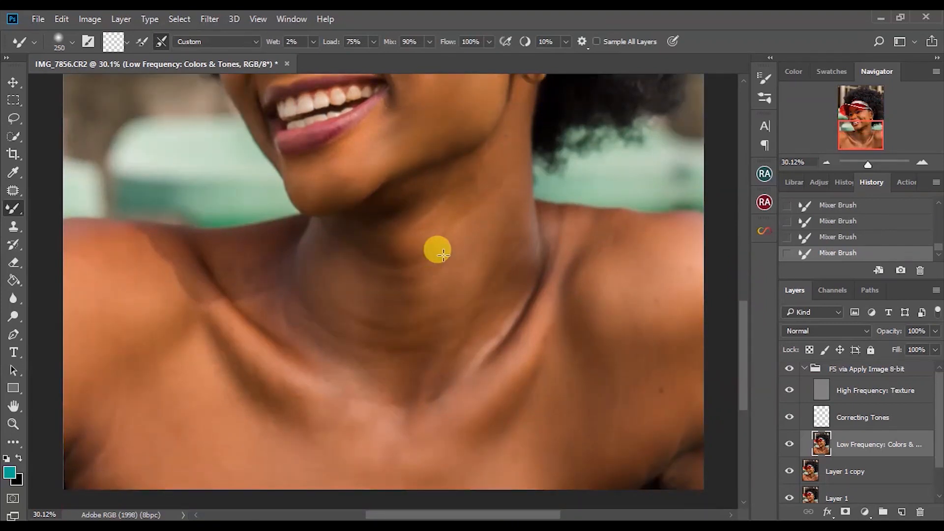
mouse_move(505, 221)
left_mouse_down()
mouse_move(518, 182)
mouse_move(508, 280)
mouse_move(499, 265)
mouse_move(461, 337)
mouse_move(433, 364)
mouse_move(450, 193)
mouse_move(354, 335)
mouse_move(419, 166)
mouse_move(324, 304)
mouse_move(339, 247)
mouse_move(311, 304)
mouse_move(376, 250)
mouse_move(363, 385)
mouse_move(395, 340)
mouse_move(398, 366)
mouse_move(455, 187)
mouse_move(424, 333)
mouse_move(468, 187)
mouse_move(496, 150)
mouse_move(425, 395)
mouse_move(381, 416)
mouse_move(371, 333)
mouse_move(377, 403)
mouse_move(264, 257)
mouse_move(294, 328)
mouse_move(238, 264)
mouse_move(263, 317)
mouse_move(199, 255)
mouse_move(280, 237)
mouse_move(266, 244)
mouse_move(319, 329)
mouse_move(313, 366)
mouse_move(347, 423)
mouse_move(255, 430)
mouse_move(224, 358)
mouse_move(272, 395)
mouse_move(265, 407)
mouse_move(182, 305)
mouse_move(227, 347)
mouse_move(176, 280)
mouse_move(186, 268)
mouse_move(205, 312)
mouse_move(120, 266)
mouse_move(141, 294)
mouse_move(100, 309)
mouse_move(132, 226)
mouse_move(73, 227)
mouse_move(43, 246)
mouse_move(49, 270)
mouse_move(95, 264)
left_mouse_up()
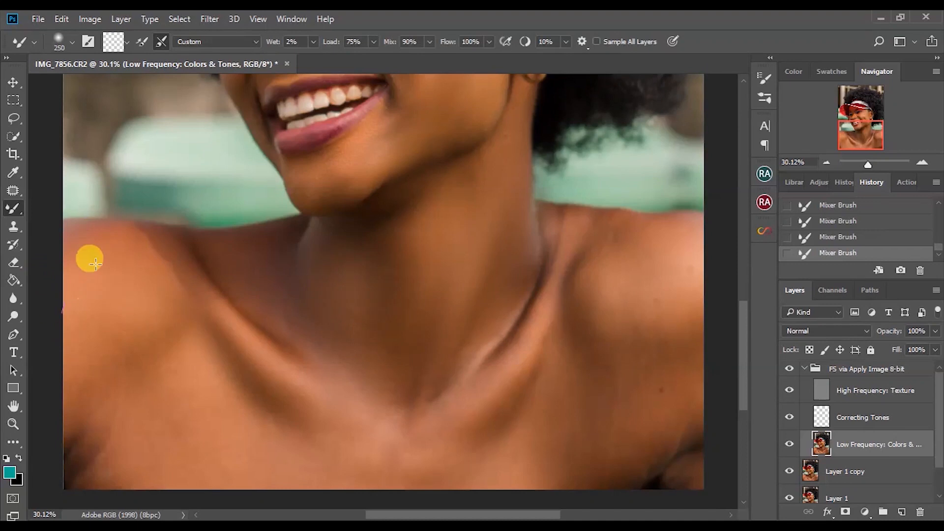
mouse_move(58, 401)
left_mouse_down()
mouse_move(143, 302)
mouse_move(80, 399)
mouse_move(151, 317)
mouse_move(123, 342)
mouse_move(190, 362)
mouse_move(175, 340)
mouse_move(93, 451)
mouse_move(67, 469)
mouse_move(153, 388)
mouse_move(117, 479)
mouse_move(217, 362)
mouse_move(140, 462)
mouse_move(188, 338)
mouse_move(167, 301)
mouse_move(215, 388)
mouse_move(301, 470)
mouse_move(200, 380)
mouse_move(273, 469)
mouse_move(265, 485)
mouse_move(123, 479)
mouse_move(246, 462)
mouse_move(128, 485)
mouse_move(132, 451)
mouse_move(285, 456)
mouse_move(283, 410)
mouse_move(347, 423)
mouse_move(289, 414)
mouse_move(313, 355)
mouse_move(395, 461)
mouse_move(337, 364)
mouse_move(397, 448)
mouse_move(490, 489)
mouse_move(462, 430)
mouse_move(432, 445)
mouse_move(539, 352)
mouse_move(539, 343)
mouse_move(497, 393)
mouse_move(568, 284)
mouse_move(538, 352)
mouse_move(575, 333)
mouse_move(531, 410)
mouse_move(638, 319)
mouse_move(563, 398)
mouse_move(665, 302)
mouse_move(662, 273)
mouse_move(631, 314)
mouse_move(628, 271)
left_mouse_up()
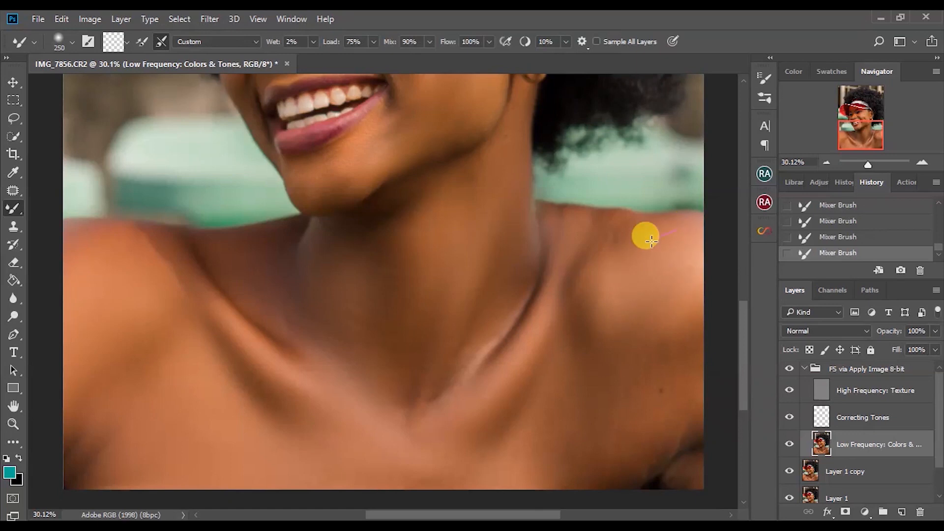
mouse_move(614, 215)
left_mouse_down()
mouse_move(614, 321)
mouse_move(582, 261)
mouse_move(603, 282)
mouse_move(618, 347)
mouse_move(641, 354)
mouse_move(669, 333)
mouse_move(701, 342)
mouse_move(701, 388)
mouse_move(638, 446)
mouse_move(725, 394)
mouse_move(613, 513)
mouse_move(648, 477)
mouse_move(706, 452)
mouse_move(719, 460)
mouse_move(637, 390)
mouse_move(600, 439)
mouse_move(622, 377)
mouse_move(543, 406)
mouse_move(559, 416)
mouse_move(657, 409)
mouse_move(557, 493)
mouse_move(662, 442)
mouse_move(535, 497)
left_mouse_up()
key("ctrl+minus")
key("ctrl+minus")
key("ctrl+minus")
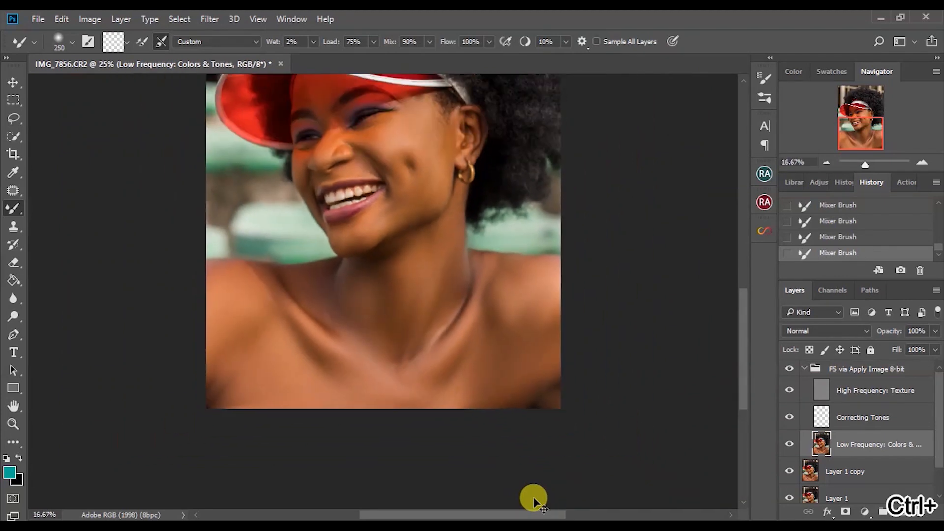
mouse_move(496, 407)
left_mouse_down()
mouse_move(469, 464)
mouse_move(532, 446)
mouse_move(502, 467)
mouse_move(540, 462)
mouse_move(517, 441)
mouse_move(519, 404)
mouse_move(528, 451)
mouse_move(499, 393)
mouse_move(477, 408)
left_mouse_up()
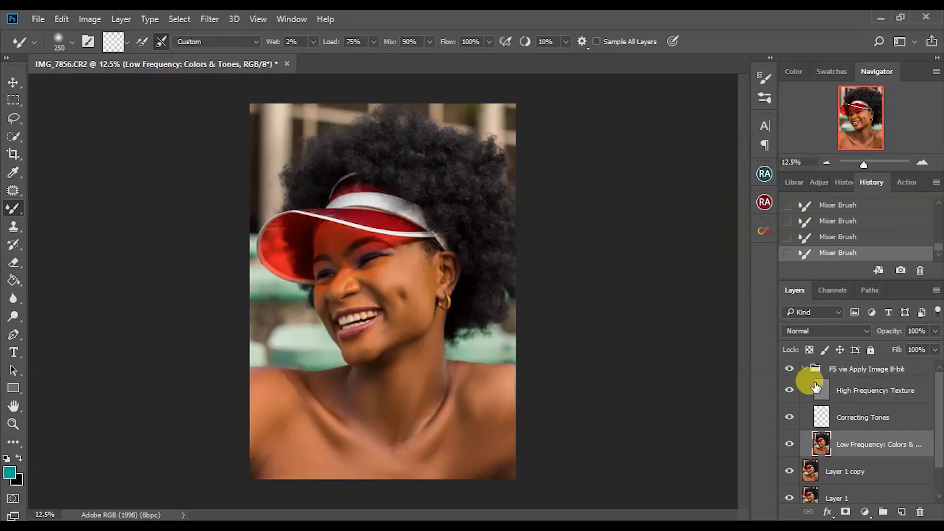
Step: Compare the portrait with the FS via Apply Image 8-bit group hidden and shown
left_click(793, 371)
left_click(793, 371)
left_click(793, 371)
left_click(793, 371)
Step: Collapse the FS via Apply Image 8-bit group and reduce its opacity to 79%
left_click(805, 370)
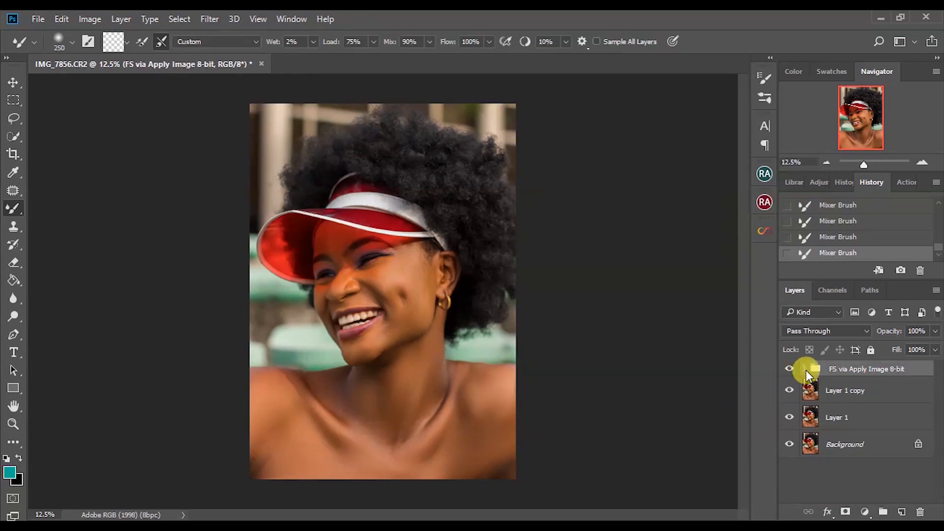
key("ctrl+0")
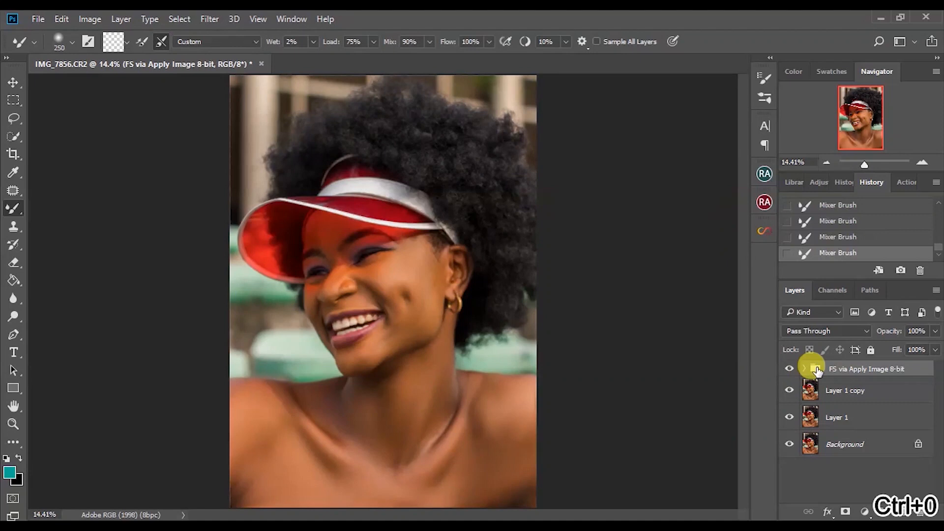
left_click_drag(920, 348, 916, 348)
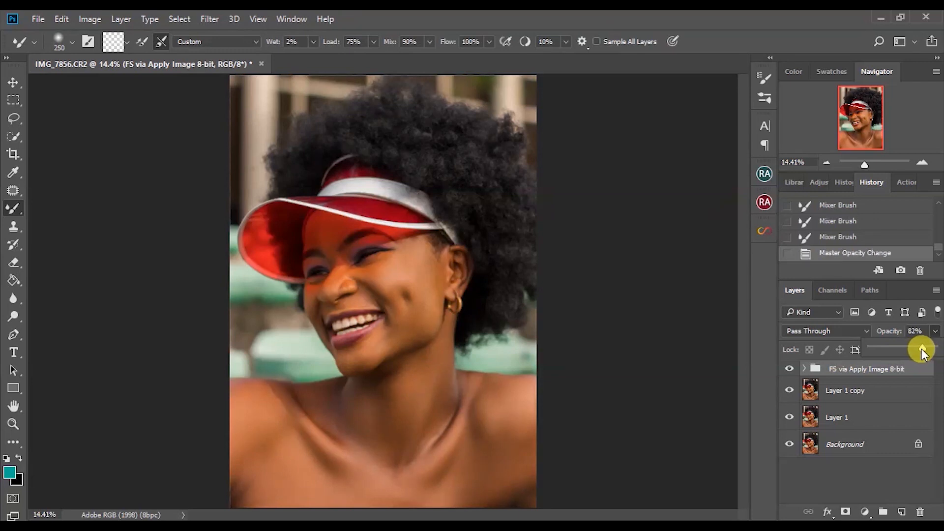
left_click(786, 375)
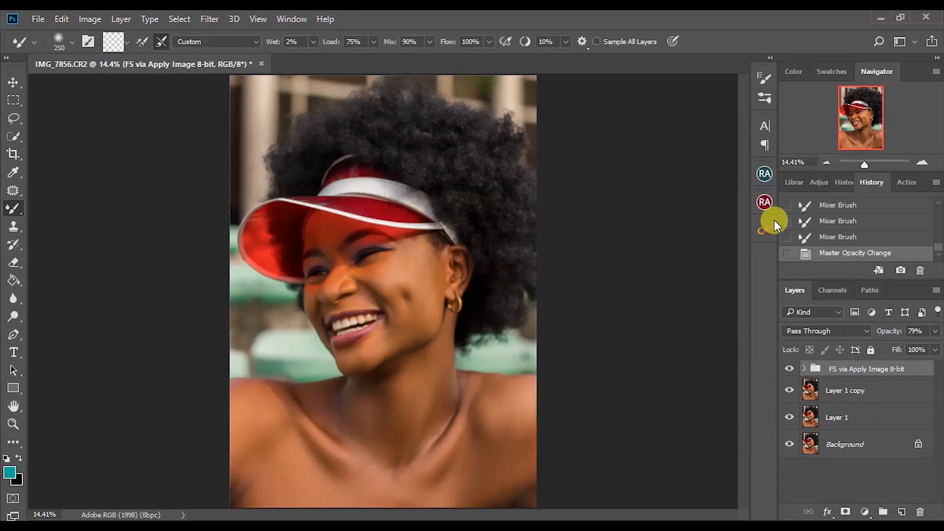
Step: Run the Beauty Retouch Magic Smile action and switch to the regular Brush tool for its mask
left_click(764, 174)
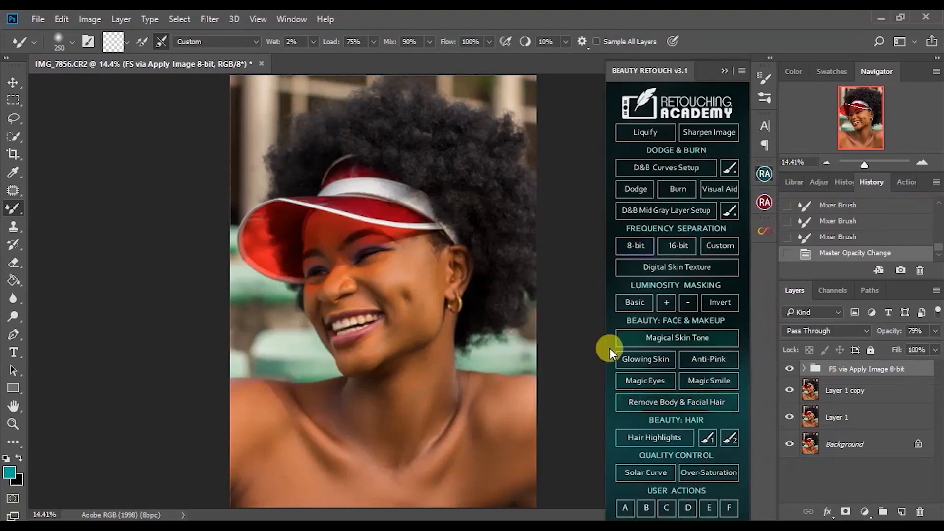
left_click(710, 384)
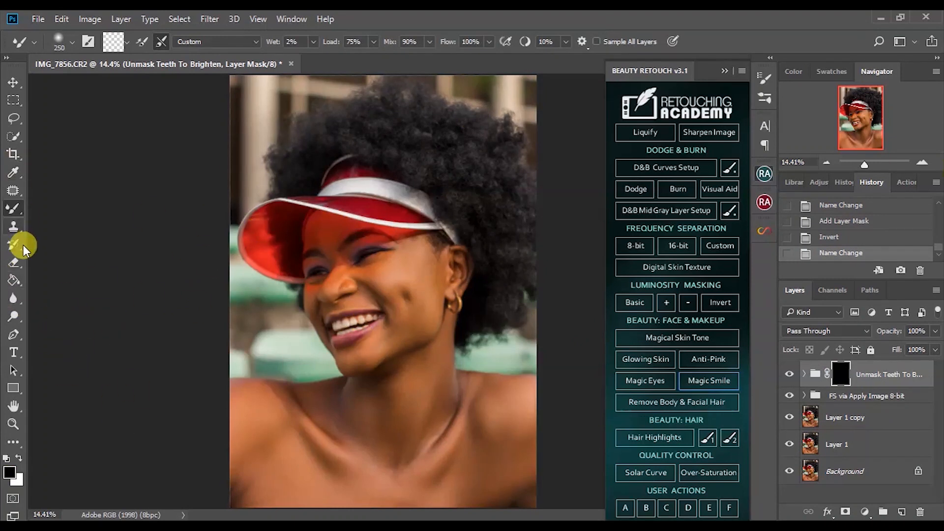
right_click(10, 212)
left_click(73, 209)
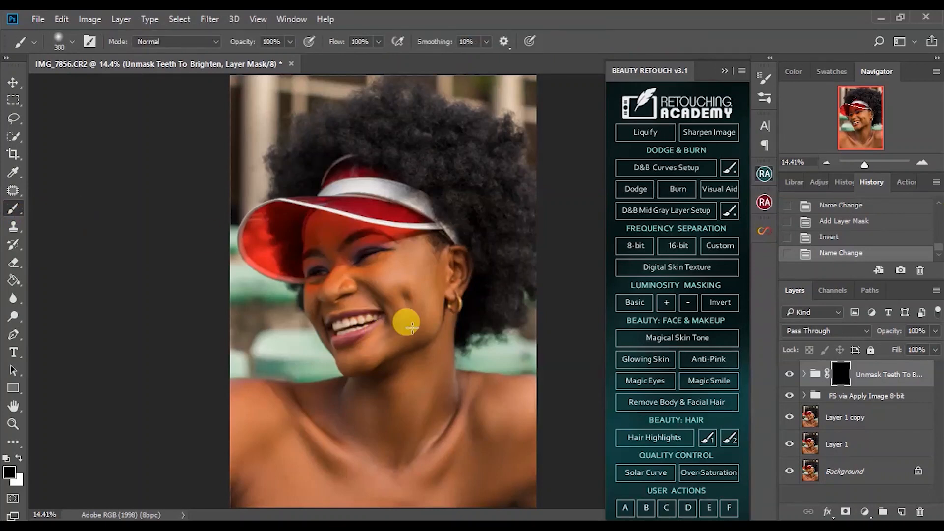
Step: Paint white over the teeth on the Unmask Teeth To Brighten mask with a small soft brush
left_click_drag(867, 163, 871, 163)
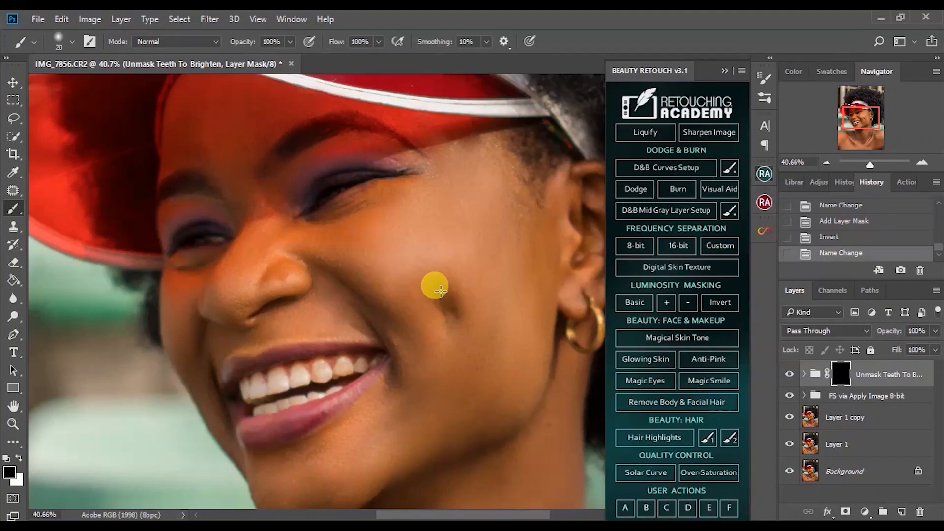
left_click_drag(366, 366, 315, 374)
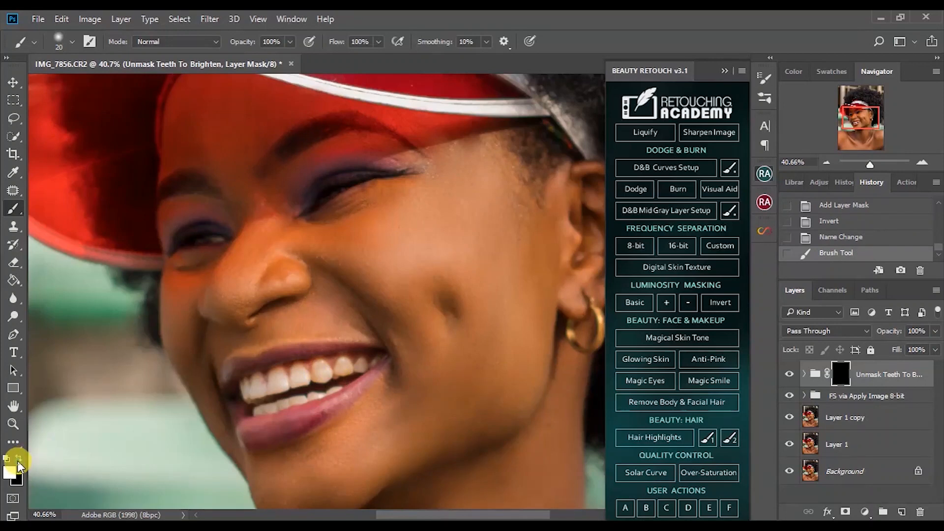
left_click(725, 72)
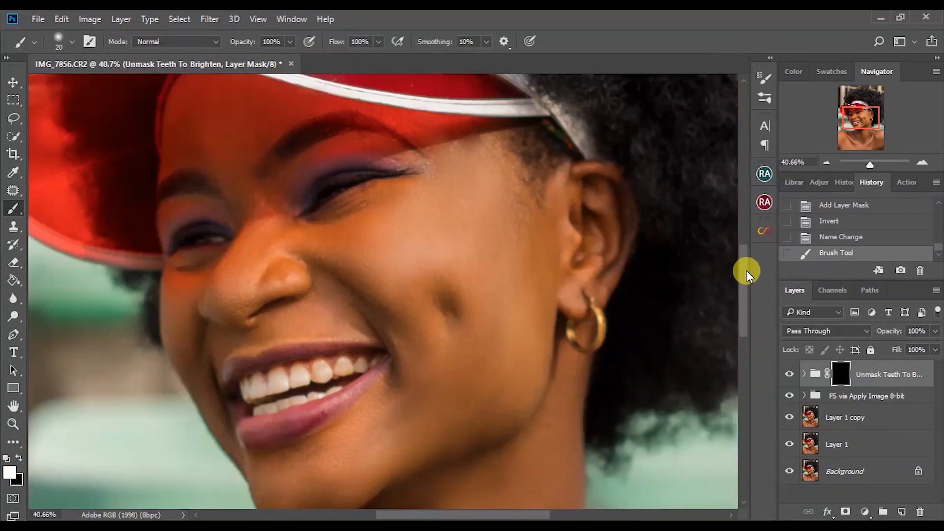
left_click_drag(747, 270, 745, 306)
left_click_drag(869, 166, 871, 167)
mouse_move(352, 189)
left_mouse_down()
mouse_move(310, 196)
mouse_move(348, 188)
mouse_move(329, 201)
mouse_move(342, 203)
mouse_move(359, 189)
mouse_move(314, 207)
mouse_move(298, 207)
mouse_move(340, 194)
mouse_move(284, 199)
mouse_move(261, 211)
mouse_move(309, 208)
mouse_move(268, 222)
mouse_move(274, 198)
mouse_move(254, 205)
mouse_move(260, 215)
mouse_move(266, 207)
mouse_move(266, 225)
mouse_move(262, 210)
mouse_move(257, 224)
mouse_move(264, 205)
mouse_move(271, 221)
mouse_move(268, 208)
mouse_move(254, 233)
mouse_move(253, 202)
mouse_move(271, 211)
mouse_move(298, 193)
mouse_move(319, 194)
mouse_move(266, 197)
mouse_move(300, 191)
mouse_move(327, 201)
mouse_move(375, 182)
mouse_move(313, 195)
mouse_move(356, 198)
mouse_move(306, 214)
left_mouse_up()
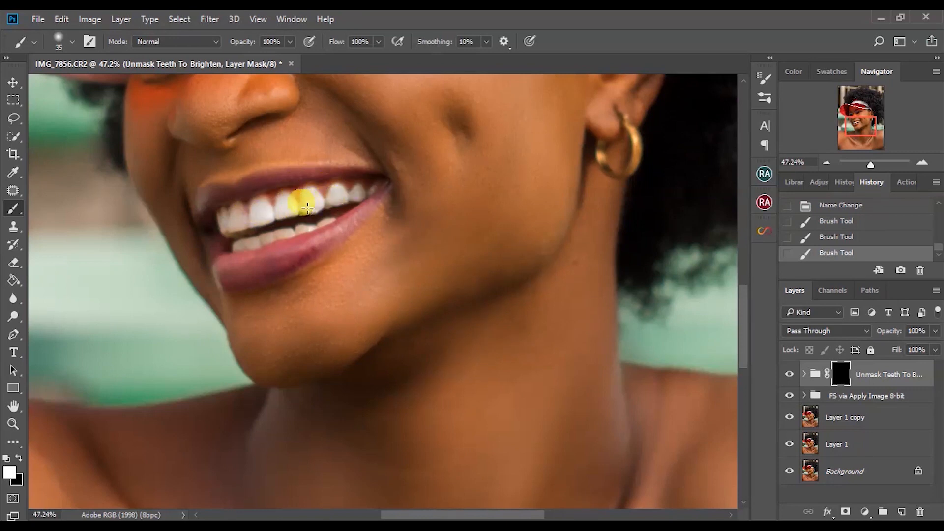
mouse_move(242, 213)
left_mouse_down()
mouse_move(227, 243)
mouse_move(269, 236)
mouse_move(245, 248)
mouse_move(331, 220)
mouse_move(317, 221)
mouse_move(303, 185)
mouse_move(331, 179)
mouse_move(237, 210)
mouse_move(243, 218)
mouse_move(235, 218)
mouse_move(252, 218)
mouse_move(238, 238)
mouse_move(253, 201)
mouse_move(268, 228)
mouse_move(279, 221)
mouse_move(261, 208)
mouse_move(277, 227)
mouse_move(269, 201)
mouse_move(328, 208)
mouse_move(376, 189)
mouse_move(323, 208)
left_mouse_up()
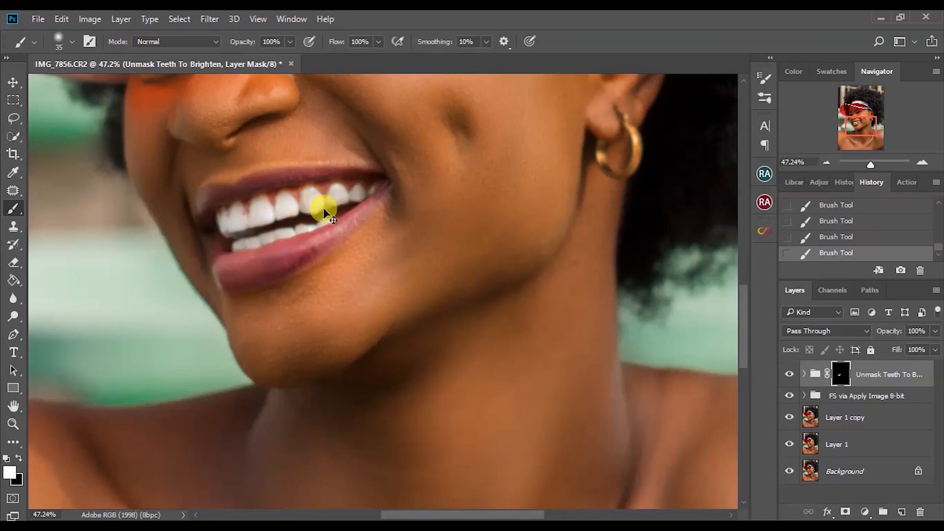
Step: Touch up the teeth at 100% zoom by painting the remaining areas white on the brightening mask
key("ctrl+plus")
key("ctrl+plus")
key("ctrl+plus")
key("ctrl+plus")
key("ctrl+plus")
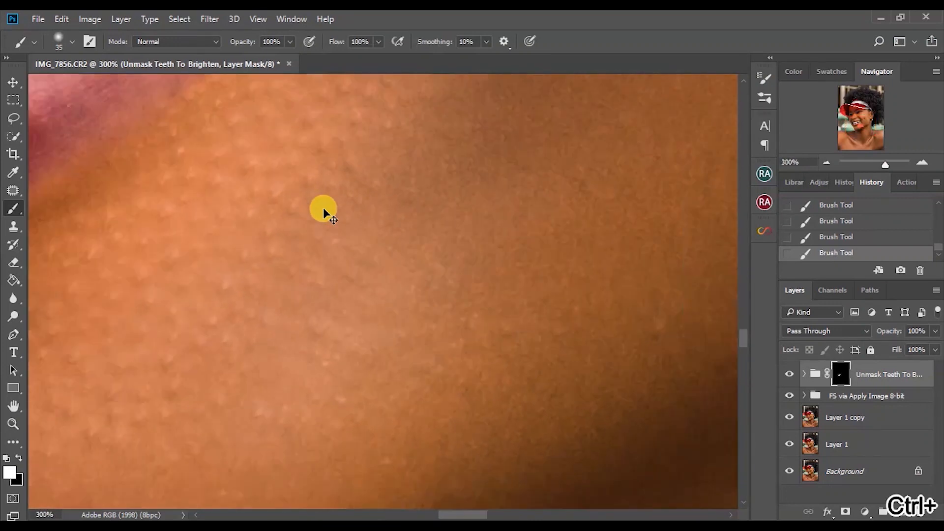
key("ctrl+minus")
key("ctrl+minus")
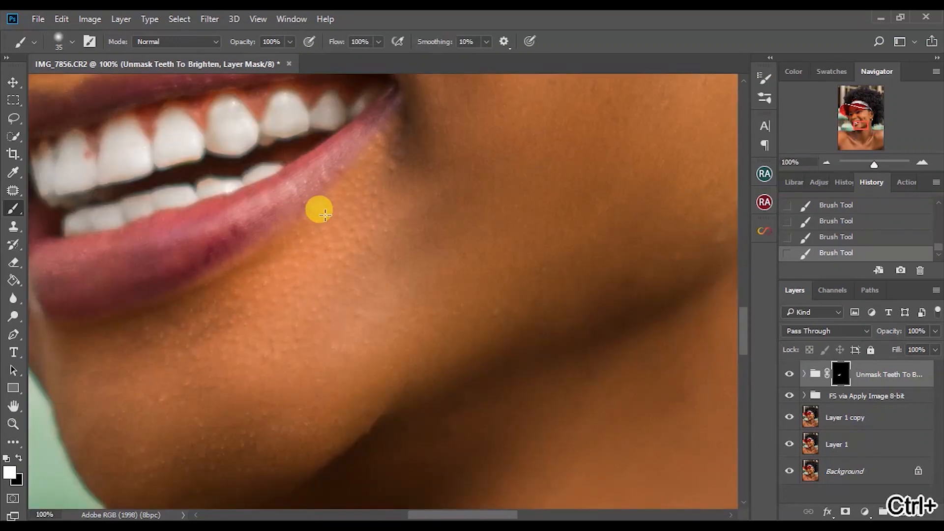
left_click_drag(490, 513, 445, 511)
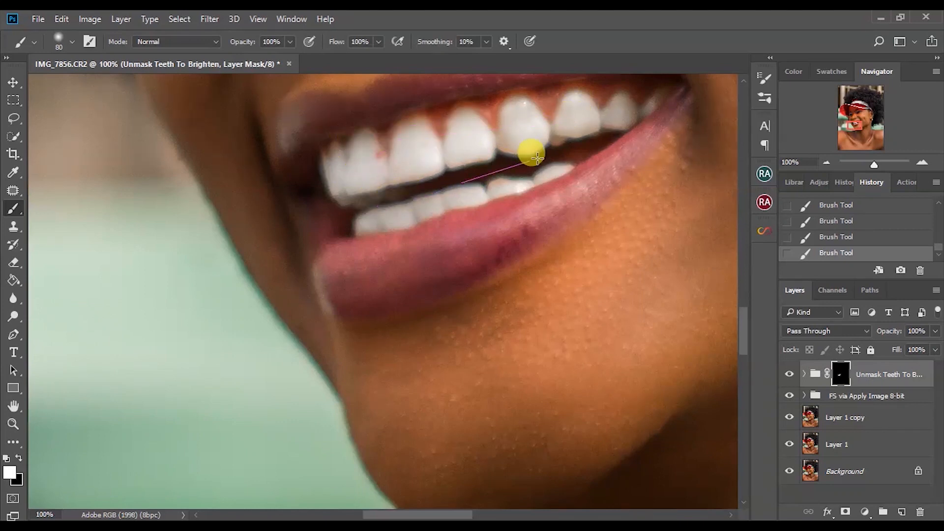
left_click_drag(742, 332, 736, 272)
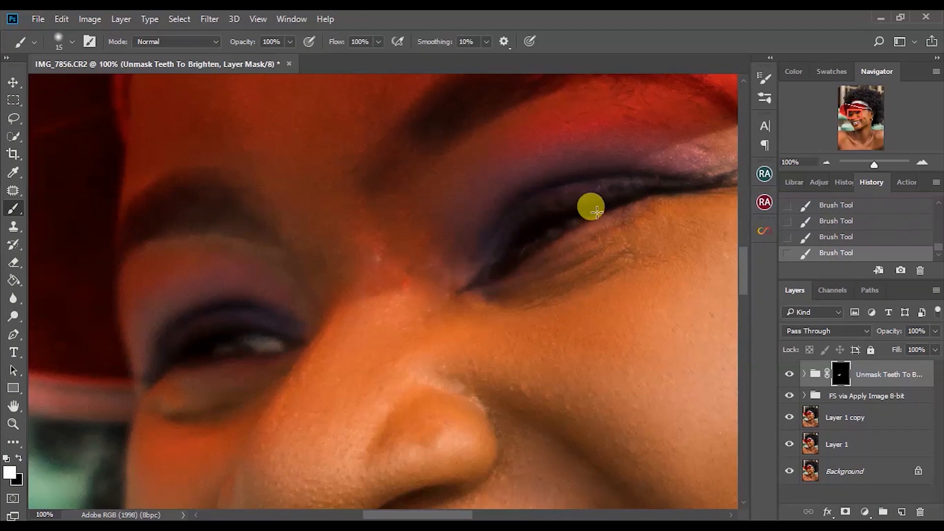
key("ctrl+minus")
key("ctrl+minus")
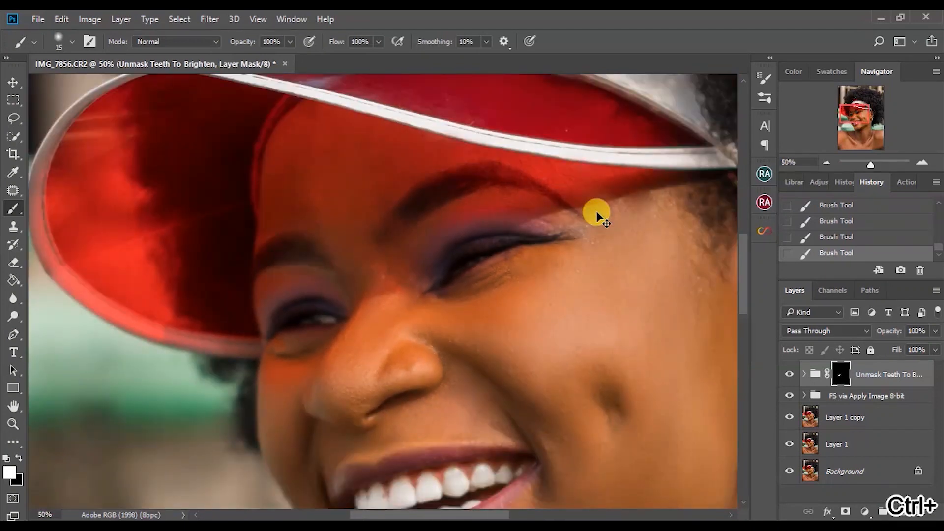
key("ctrl+minus")
key("ctrl+minus")
key("ctrl+minus")
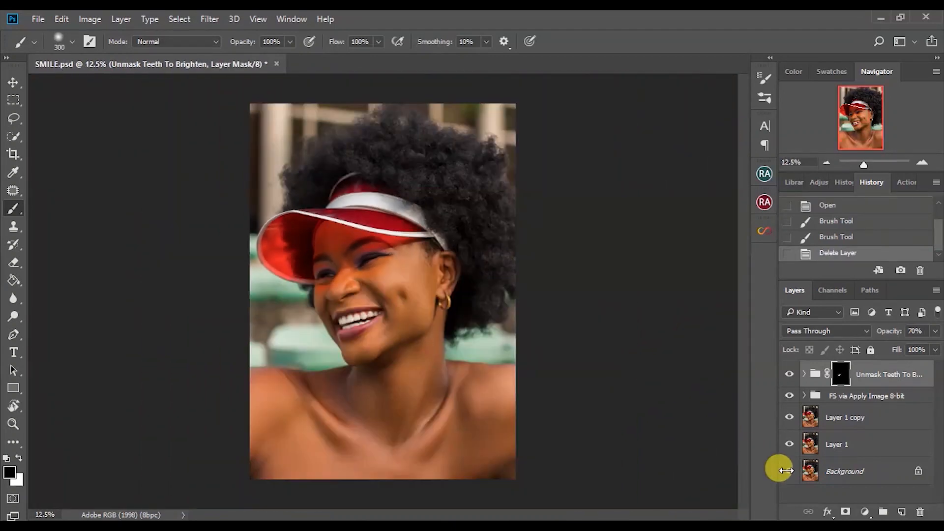
Step: Run the Beauty Retouch Burn action to add a Burn - Darken group with a black mask above the teeth group
left_click(864, 513)
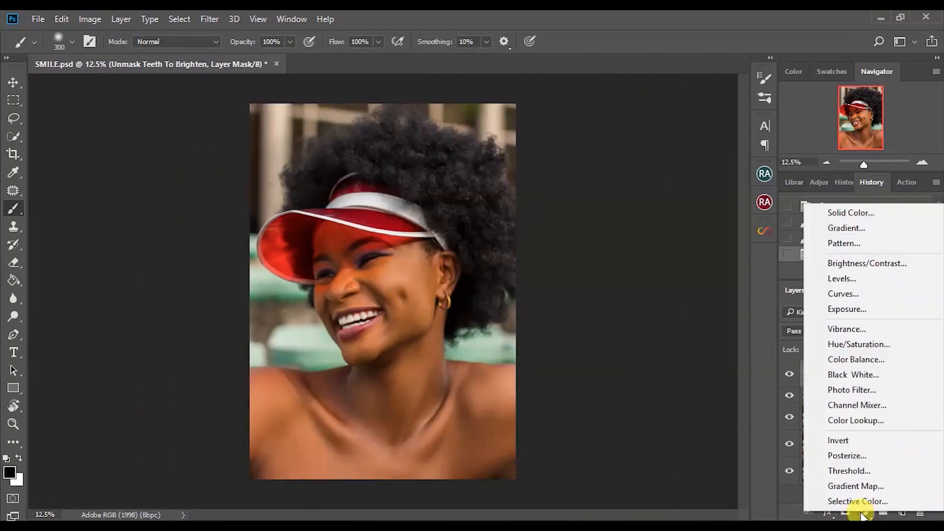
left_click(768, 169)
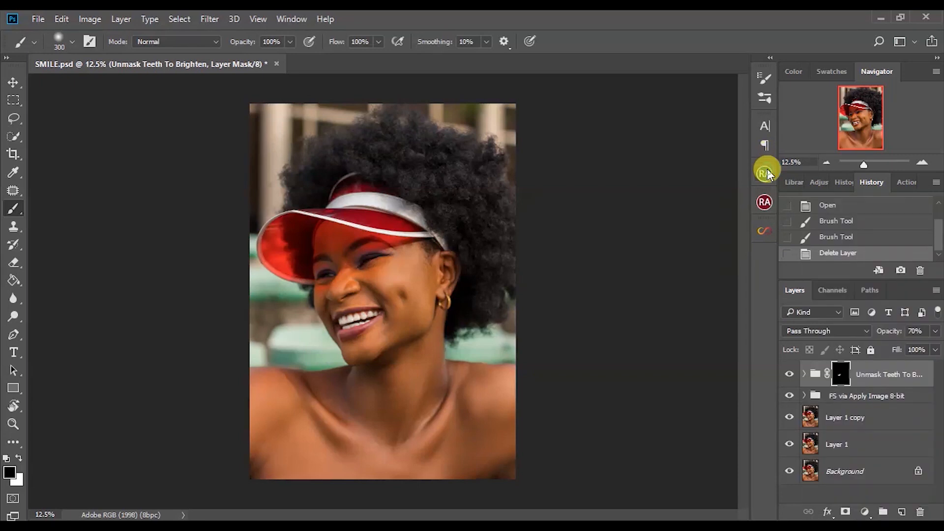
left_click(769, 173)
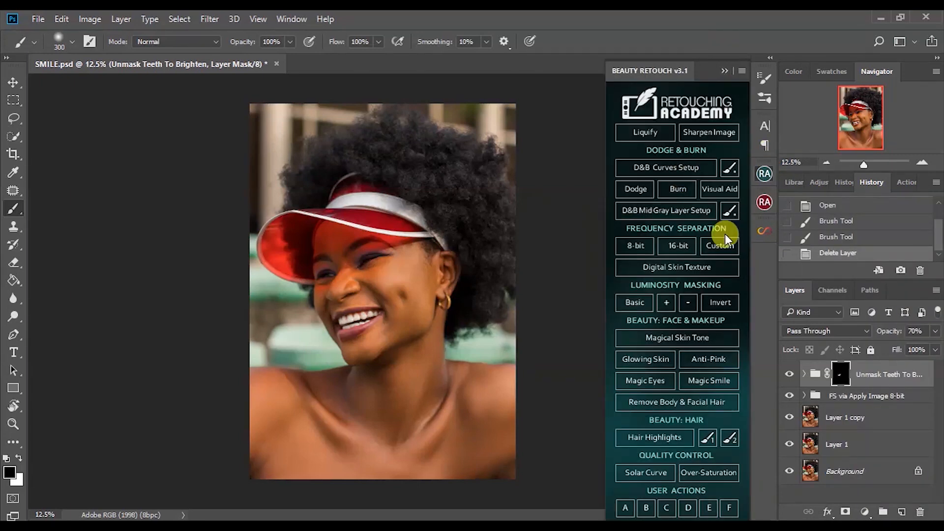
left_click(678, 188)
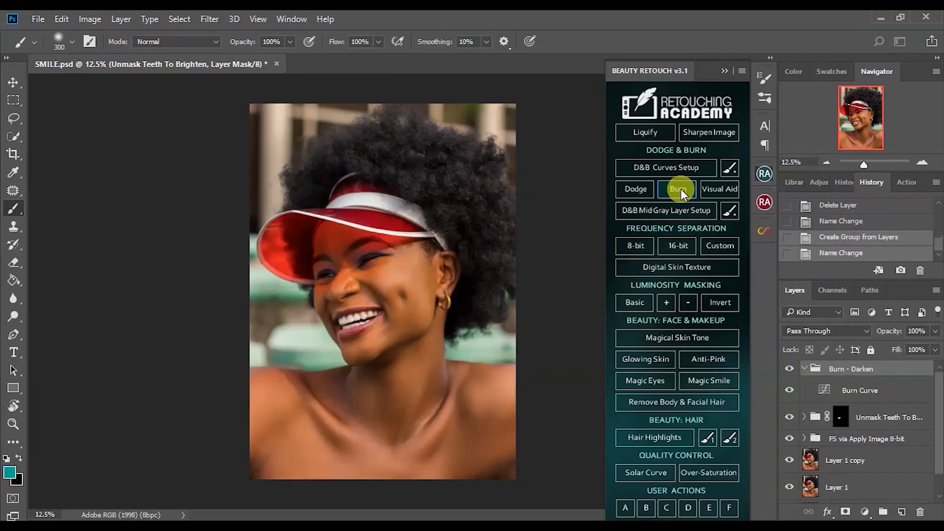
left_click(722, 70)
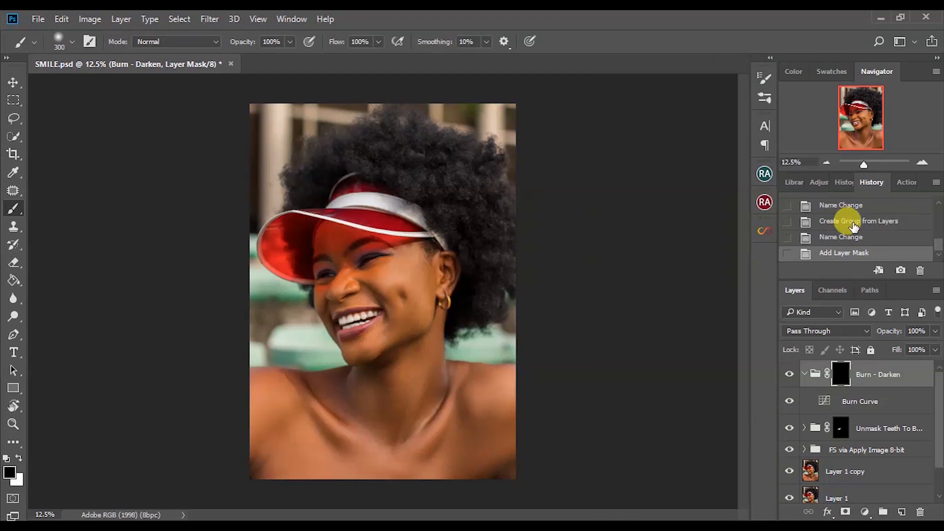
Step: Paint white over all of the hair on the Burn - Darken mask with a soft 300 px brush to darken it
left_click_drag(864, 164, 872, 164)
left_click_drag(746, 338, 739, 273)
mouse_move(488, 266)
left_mouse_down()
mouse_move(431, 219)
mouse_move(539, 285)
mouse_move(442, 319)
left_mouse_up()
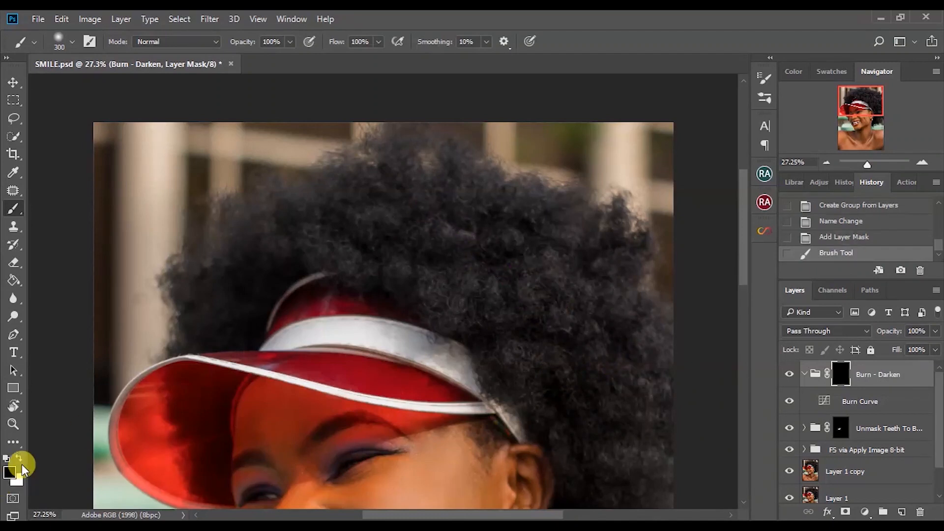
mouse_move(417, 232)
left_mouse_down()
mouse_move(533, 280)
mouse_move(494, 246)
mouse_move(484, 180)
mouse_move(559, 235)
mouse_move(616, 255)
mouse_move(610, 231)
mouse_move(590, 301)
mouse_move(558, 349)
mouse_move(506, 276)
mouse_move(506, 320)
mouse_move(464, 262)
mouse_move(485, 321)
mouse_move(375, 210)
mouse_move(452, 200)
mouse_move(352, 145)
mouse_move(343, 179)
mouse_move(320, 196)
mouse_move(360, 194)
mouse_move(277, 220)
mouse_move(209, 274)
mouse_move(256, 218)
mouse_move(206, 267)
mouse_move(212, 298)
mouse_move(195, 285)
mouse_move(211, 310)
mouse_move(232, 317)
mouse_move(342, 238)
mouse_move(359, 257)
mouse_move(347, 257)
mouse_move(403, 273)
mouse_move(420, 266)
mouse_move(444, 297)
mouse_move(395, 246)
mouse_move(464, 290)
mouse_move(409, 233)
mouse_move(488, 283)
mouse_move(383, 218)
mouse_move(431, 217)
mouse_move(343, 245)
mouse_move(369, 182)
mouse_move(336, 226)
mouse_move(307, 206)
mouse_move(318, 202)
mouse_move(273, 206)
mouse_move(222, 235)
mouse_move(183, 301)
mouse_move(335, 244)
mouse_move(413, 257)
mouse_move(540, 332)
mouse_move(522, 328)
mouse_move(488, 346)
mouse_move(485, 394)
mouse_move(559, 364)
mouse_move(591, 381)
mouse_move(556, 324)
mouse_move(595, 291)
mouse_move(645, 361)
mouse_move(643, 317)
mouse_move(634, 410)
mouse_move(647, 391)
left_mouse_up()
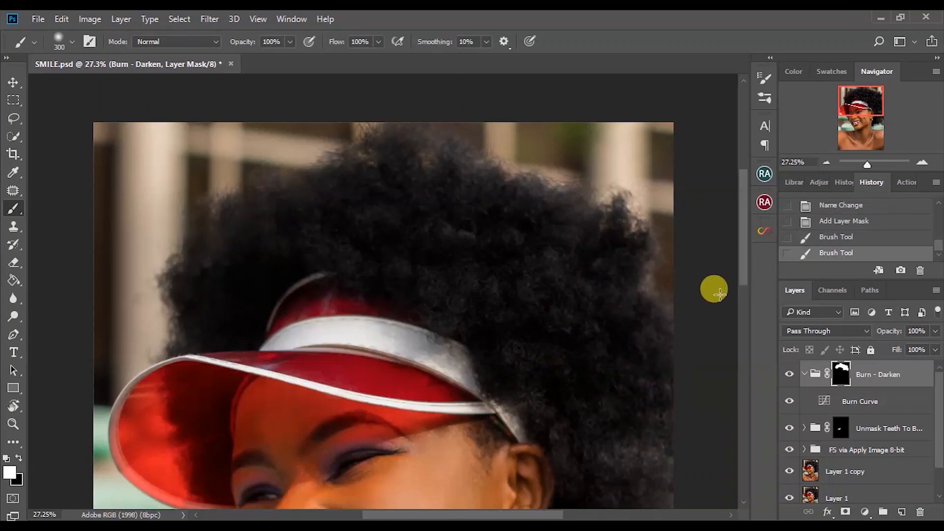
scroll(741, 259, "down", 5)
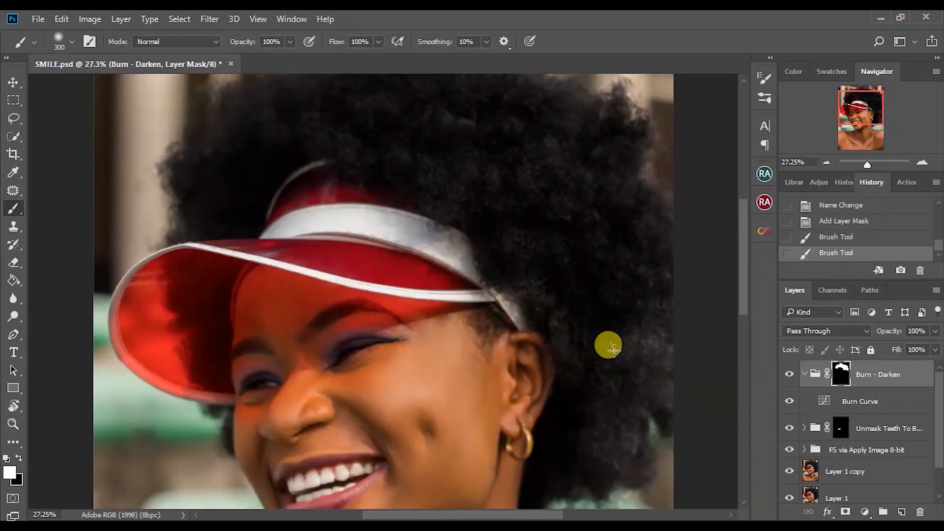
mouse_move(644, 281)
left_mouse_down()
mouse_move(651, 392)
mouse_move(622, 448)
mouse_move(601, 462)
mouse_move(624, 456)
mouse_move(592, 378)
mouse_move(457, 164)
mouse_move(438, 201)
mouse_move(472, 158)
mouse_move(573, 186)
mouse_move(647, 183)
mouse_move(582, 143)
mouse_move(457, 108)
mouse_move(444, 143)
mouse_move(393, 161)
mouse_move(504, 159)
mouse_move(309, 127)
mouse_move(213, 135)
mouse_move(357, 131)
mouse_move(413, 142)
left_mouse_up()
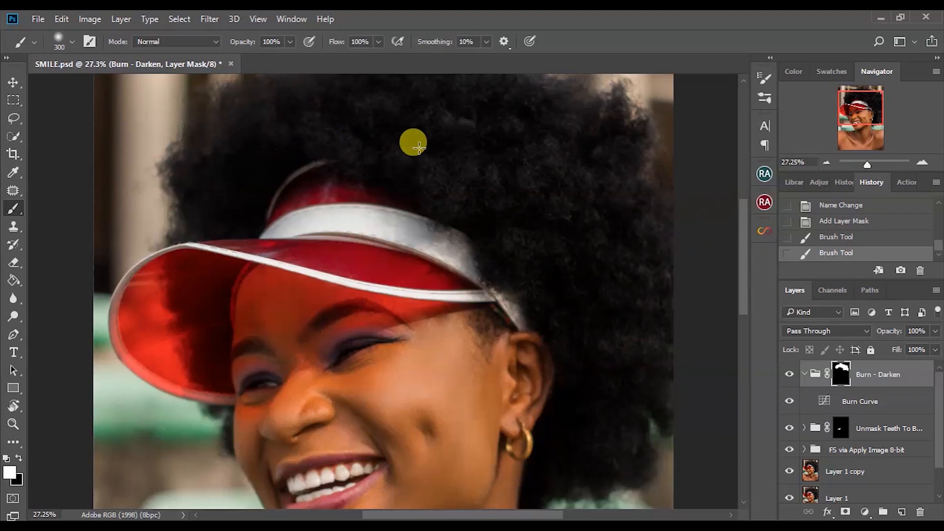
left_click_drag(743, 291, 742, 275)
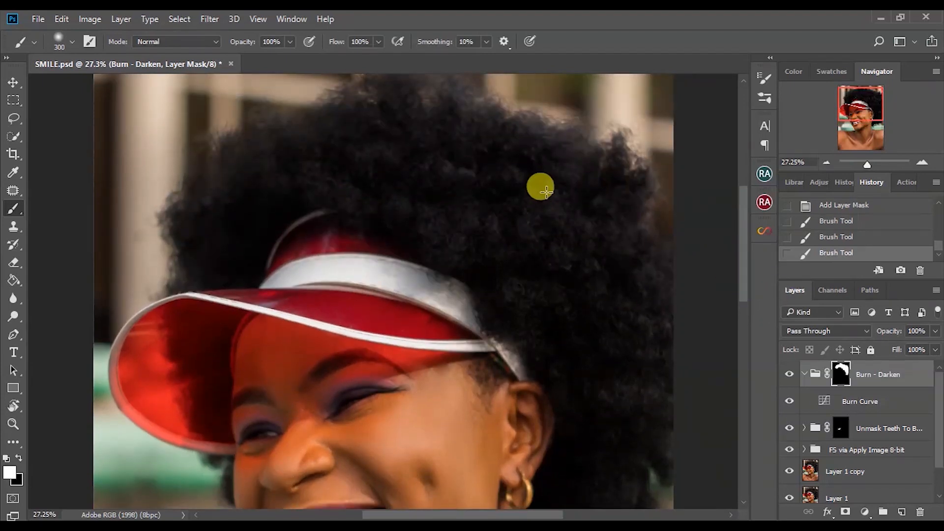
mouse_move(487, 112)
left_mouse_down()
mouse_move(445, 89)
mouse_move(323, 113)
mouse_move(316, 124)
mouse_move(255, 124)
mouse_move(194, 225)
mouse_move(206, 244)
mouse_move(338, 263)
mouse_move(659, 265)
mouse_move(664, 345)
mouse_move(648, 386)
mouse_move(653, 454)
left_mouse_up()
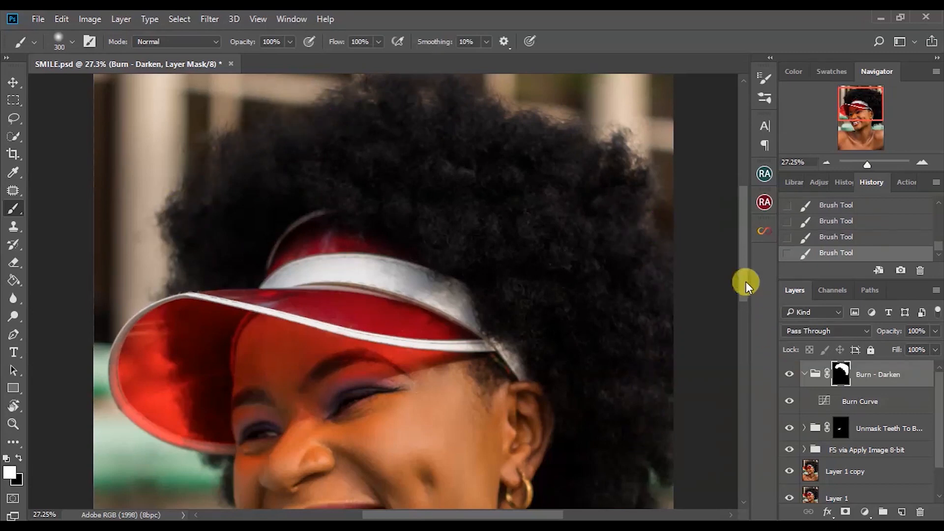
left_click_drag(742, 279, 743, 301)
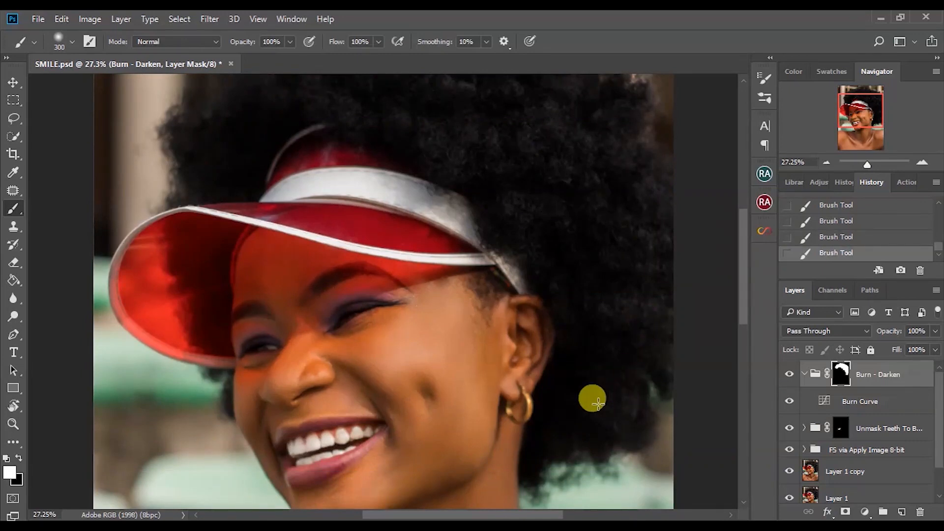
Step: Compare the image with and without the Burn - Darken group and reduce the group's opacity to 45%
key("ctrl+0")
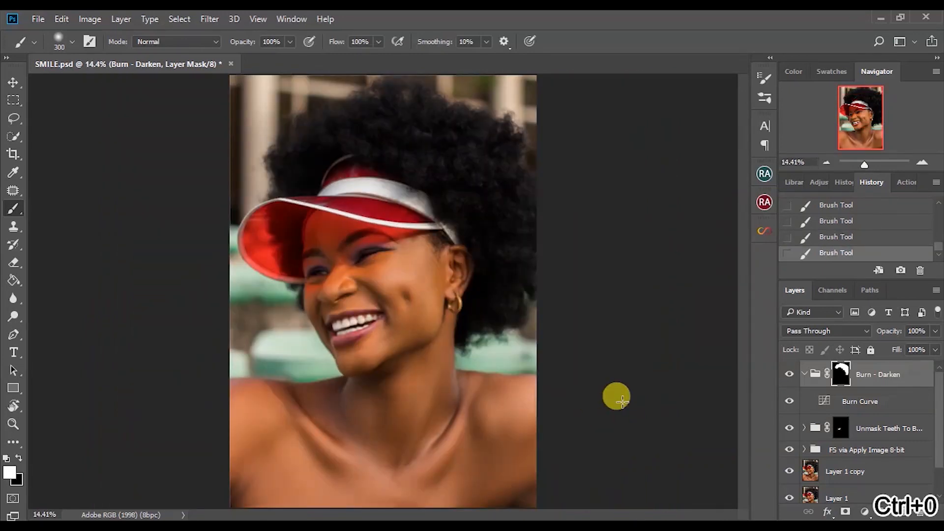
left_click(789, 377)
left_click(788, 379)
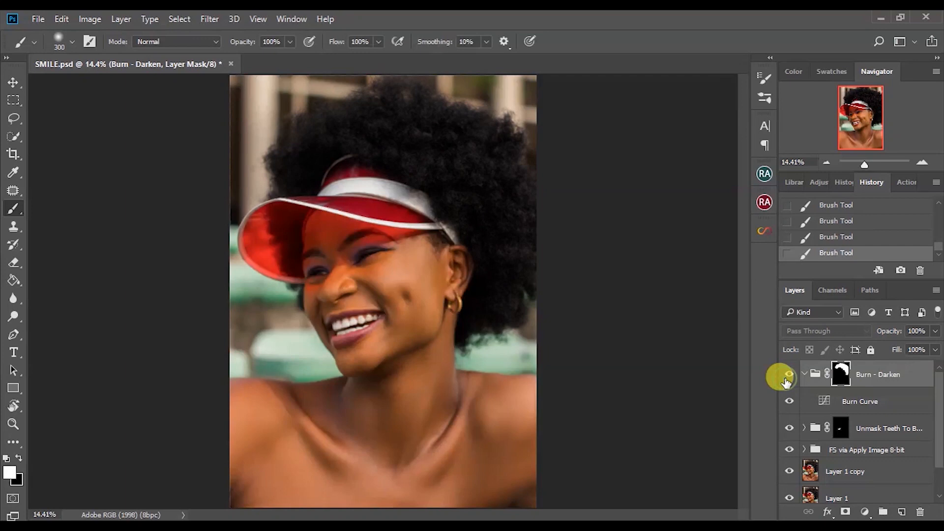
left_click(908, 350)
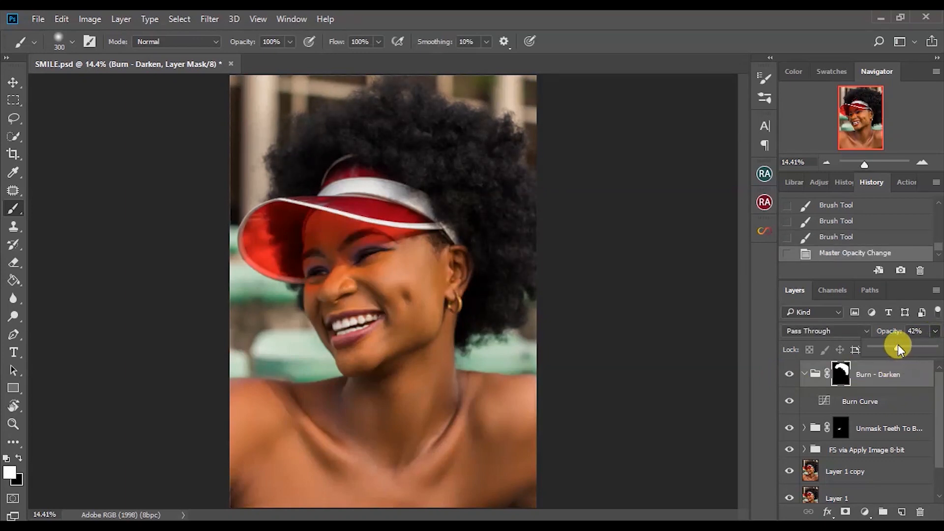
left_click(790, 375)
left_click(789, 376)
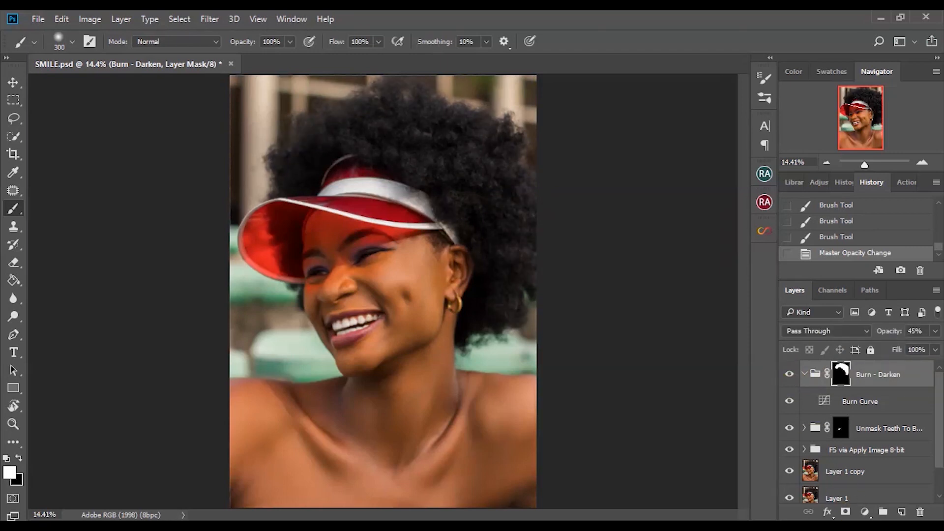
Step: Add a Curves adjustment layer and place it above the Burn - Darken group
left_click(865, 513)
left_click(883, 291)
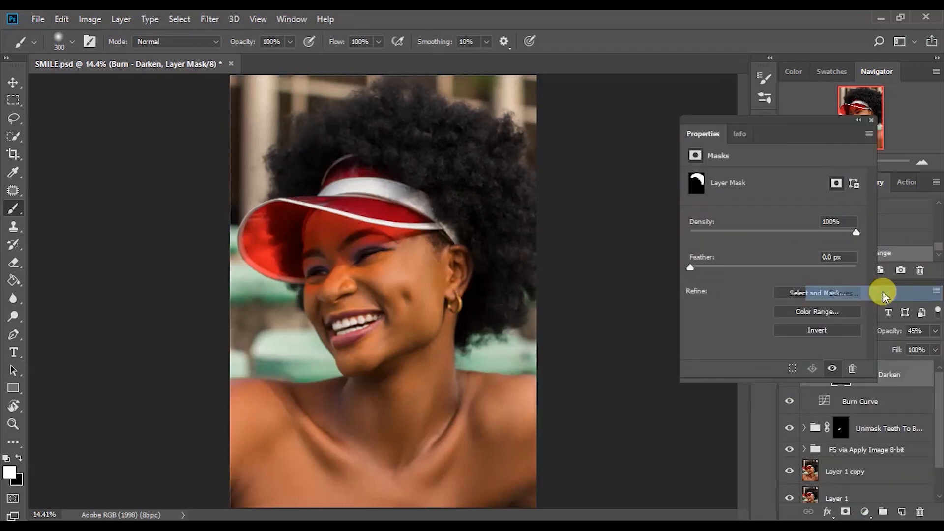
mouse_move(921, 414)
left_mouse_down()
mouse_move(907, 359)
mouse_move(894, 375)
left_mouse_up()
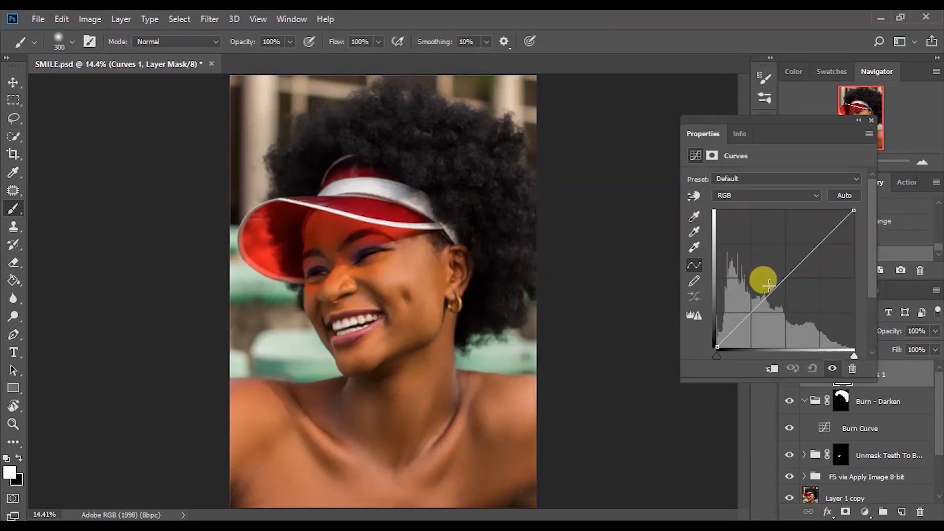
Step: Add shadow, midtone and highlight points to the RGB curve, raising the midtones slightly and lowering the highlights slightly
left_click(749, 313)
left_click(787, 279)
left_click(820, 244)
left_click_drag(750, 313, 749, 312)
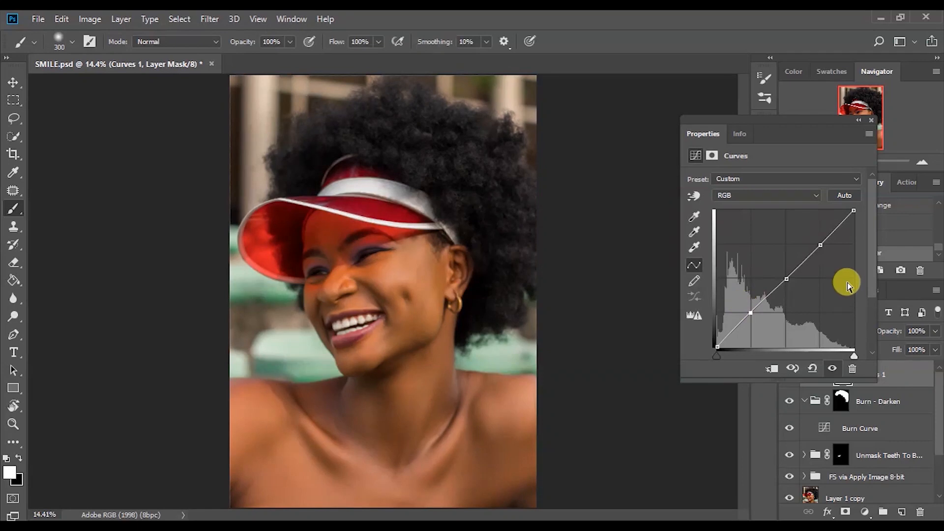
left_click_drag(786, 280, 787, 277)
mouse_move(819, 243)
left_mouse_down()
mouse_move(813, 236)
mouse_move(824, 246)
left_mouse_up()
left_click_drag(717, 347, 717, 347)
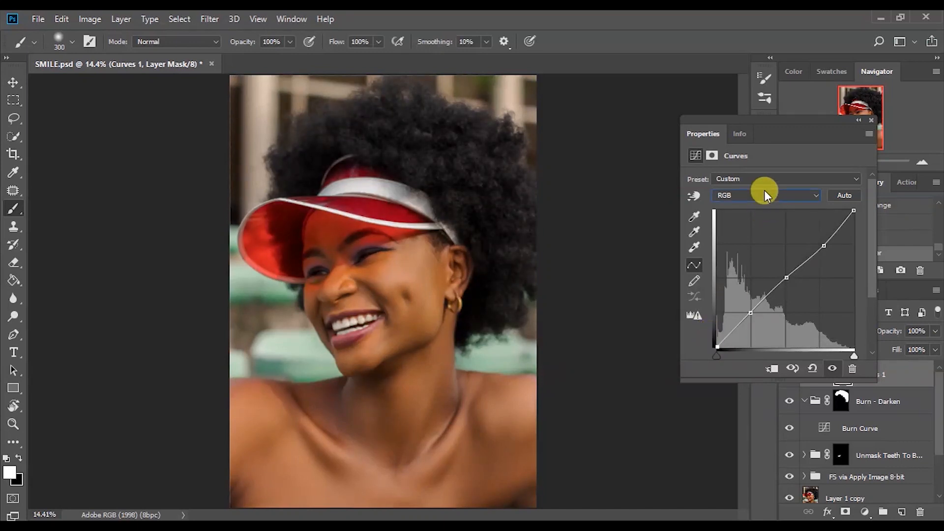
Step: Add shadow, midtone and highlight points to the Blue curve, keeping the shadow point close to the diagonal
left_click(767, 196)
left_click(756, 234)
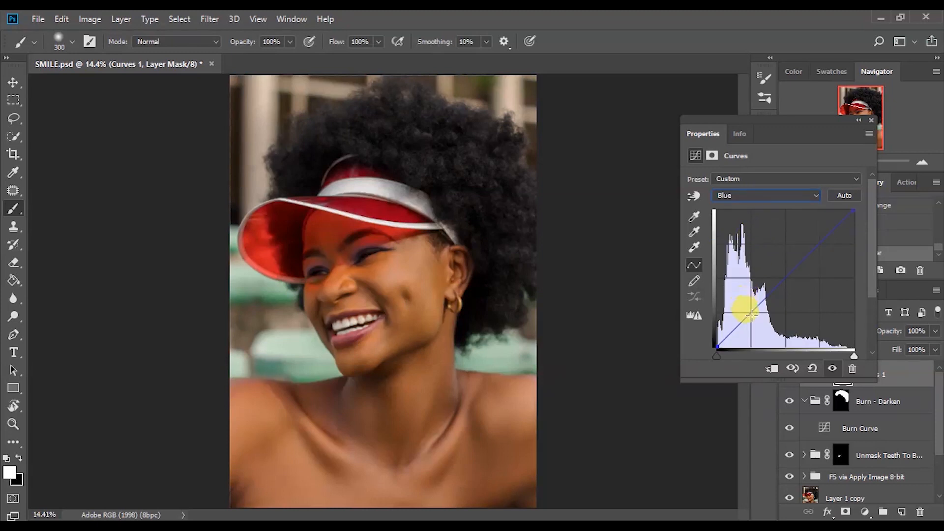
left_click(785, 279)
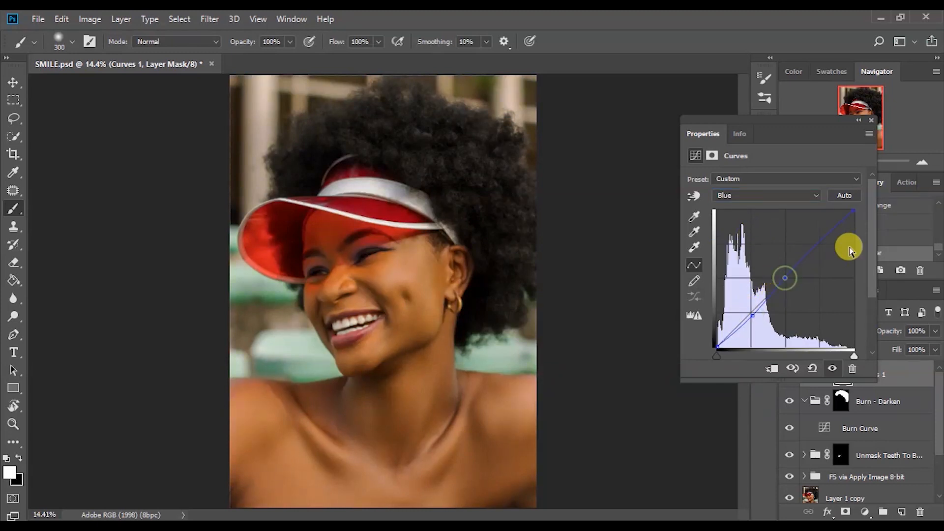
left_click(820, 244)
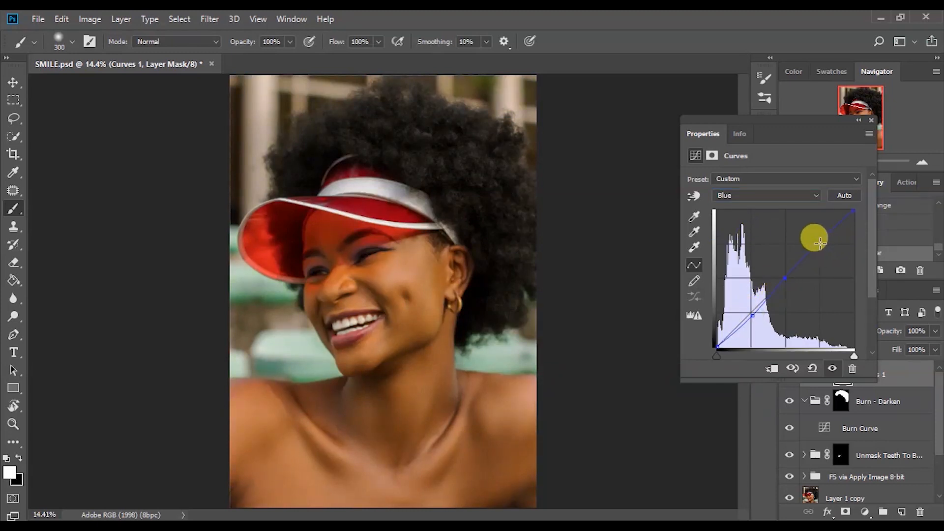
left_click(752, 311)
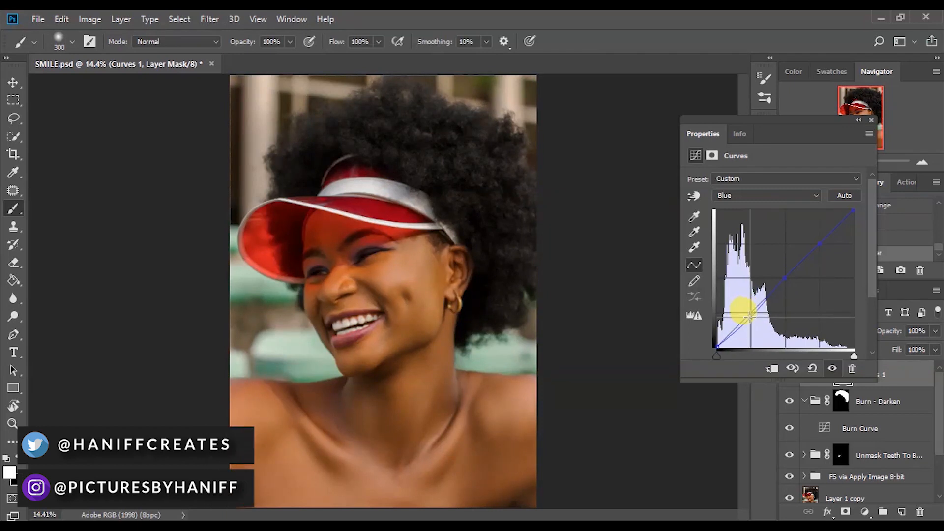
left_click(748, 313)
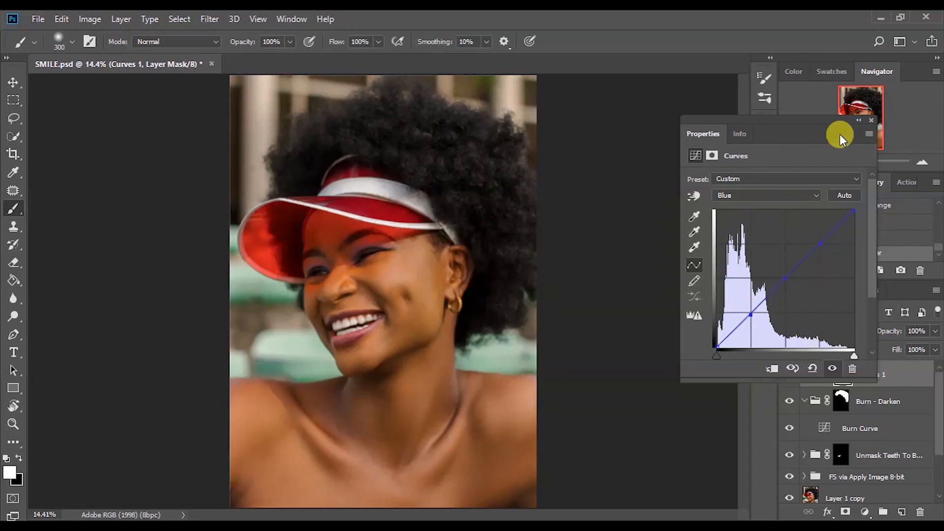
left_click(871, 121)
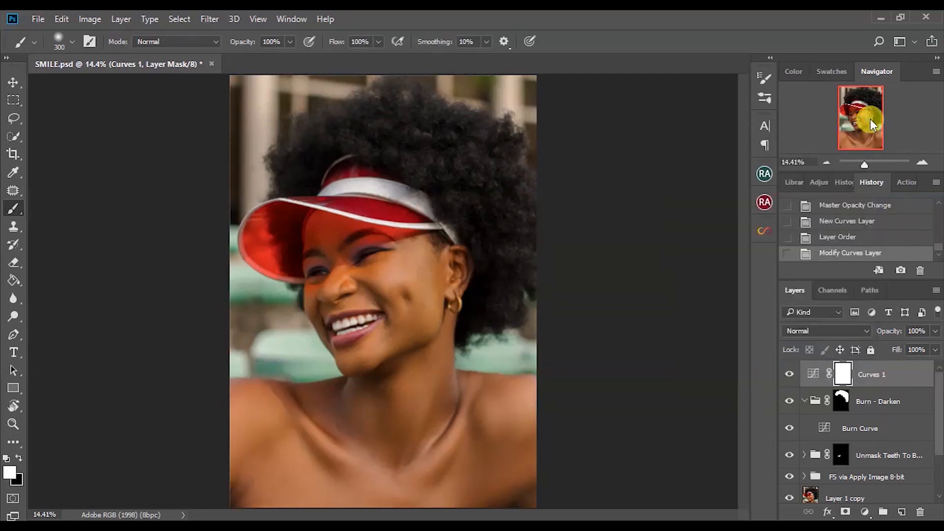
Step: Reopen the Curves 1 settings and shape the Red curve with shadow, midtone and highlight points, lowering the highlights slightly
double_click(814, 378)
left_click(787, 195)
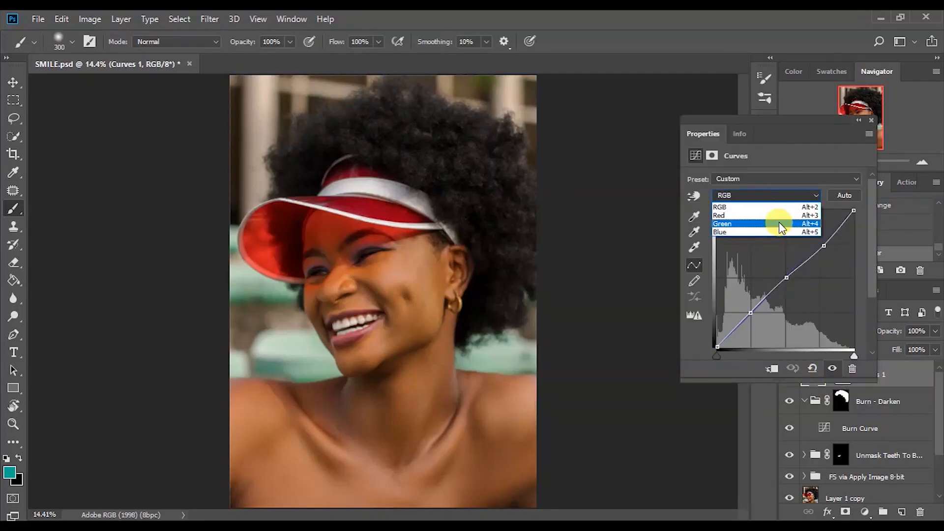
left_click(780, 215)
left_click(782, 280)
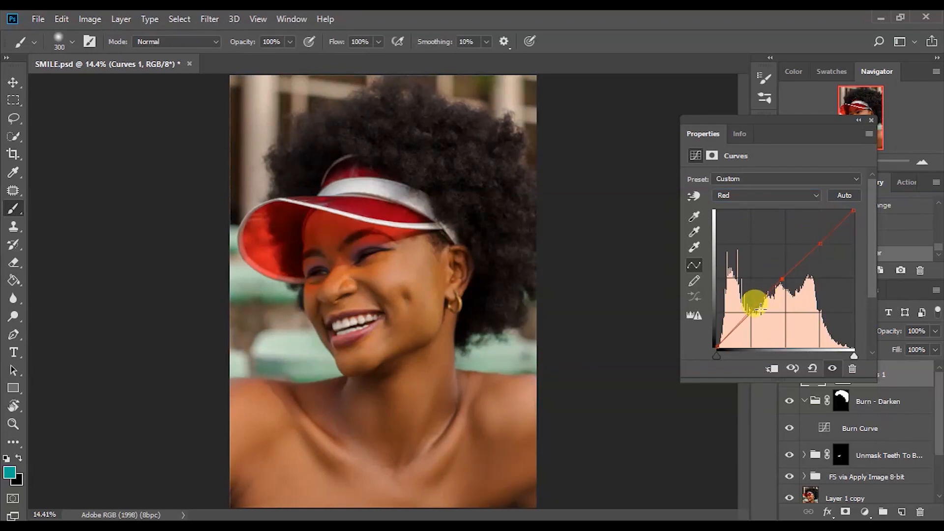
left_click(750, 319)
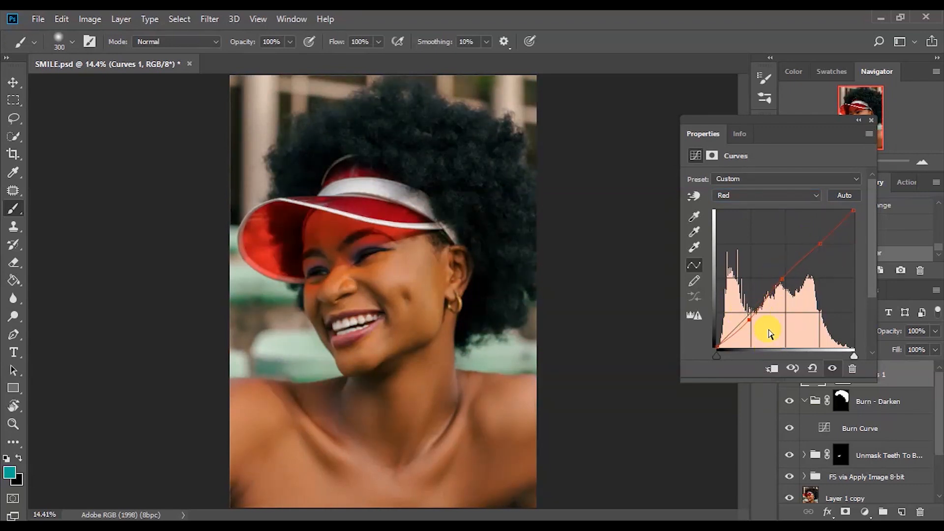
left_click_drag(750, 319, 751, 313)
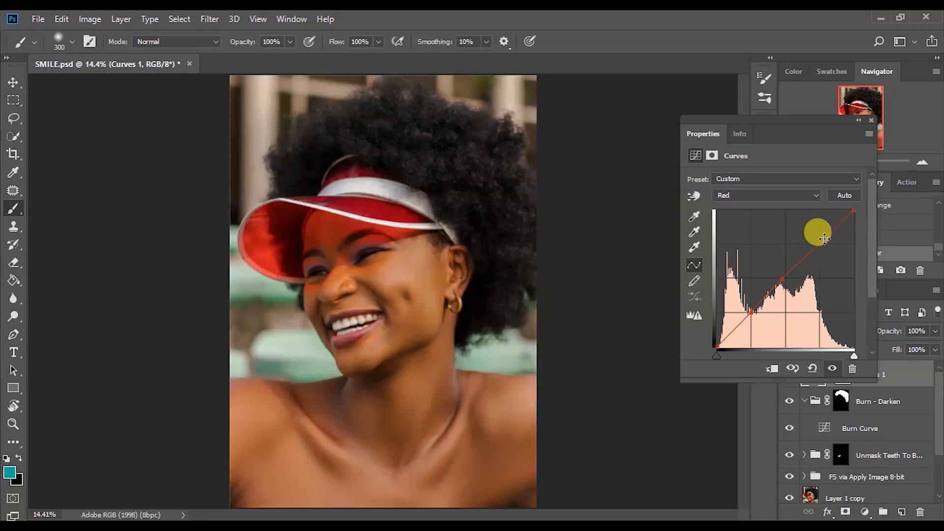
left_click_drag(820, 243, 824, 242)
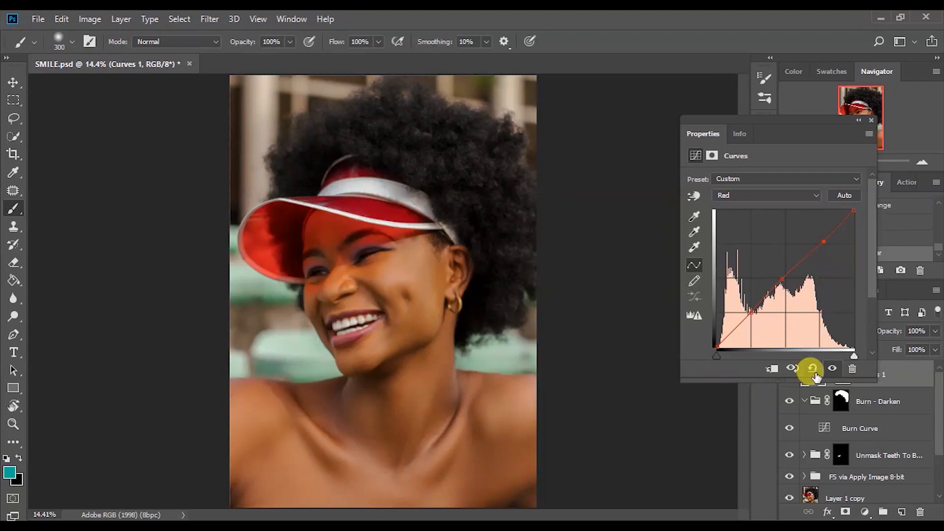
left_click(872, 119)
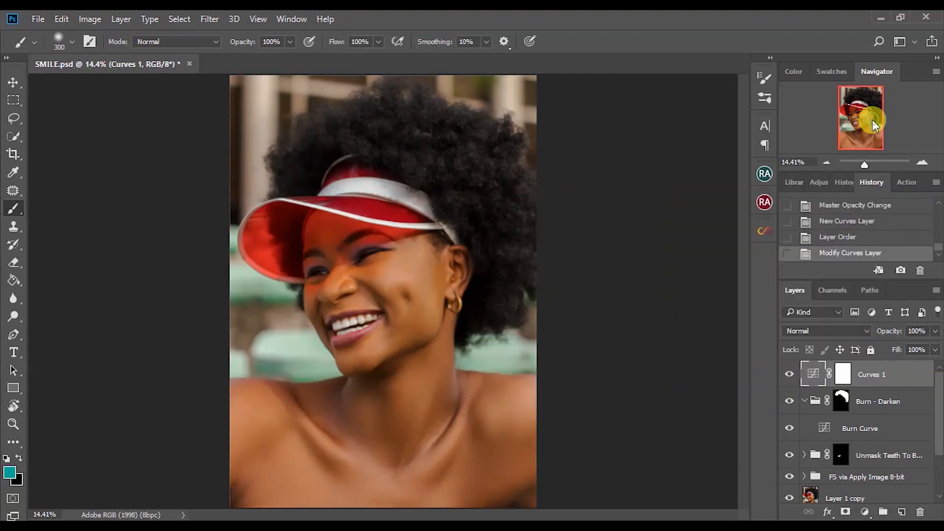
Step: Toggle the visibility of the Curves 1 layer to compare the portrait with and without the color grade
left_click(790, 375)
left_click(790, 375)
left_click(790, 375)
left_click(789, 375)
left_click(790, 375)
left_click(790, 375)
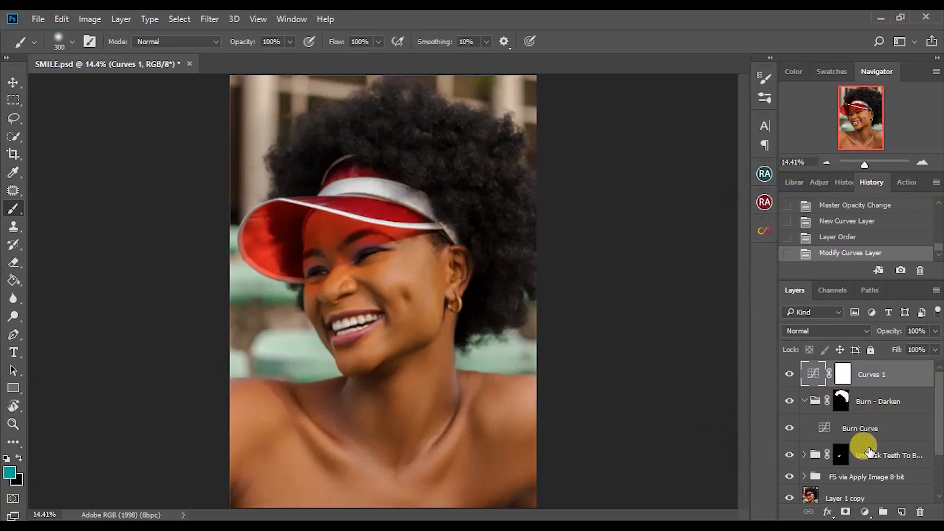
Step: Reduce the opacity of the Burn - Darken group to 58%
left_click(872, 403)
left_click(936, 332)
left_click_drag(928, 349, 908, 348)
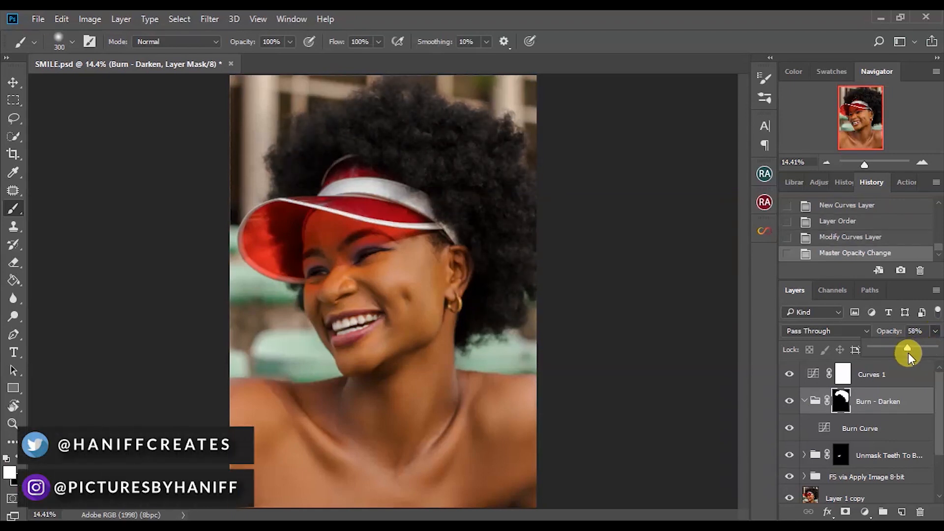
Step: Add a Selective Color adjustment layer directly above the Curves 1 layer
left_click(868, 377)
left_click(865, 512)
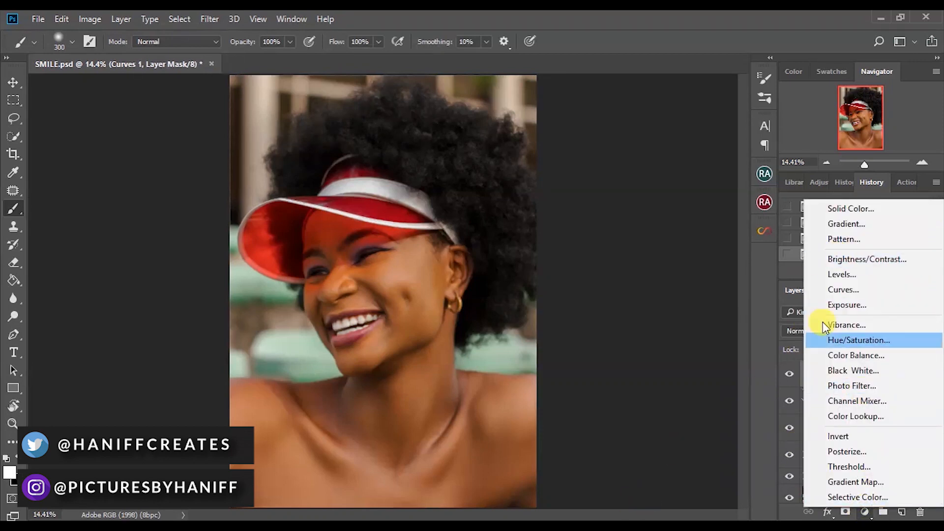
left_click(878, 498)
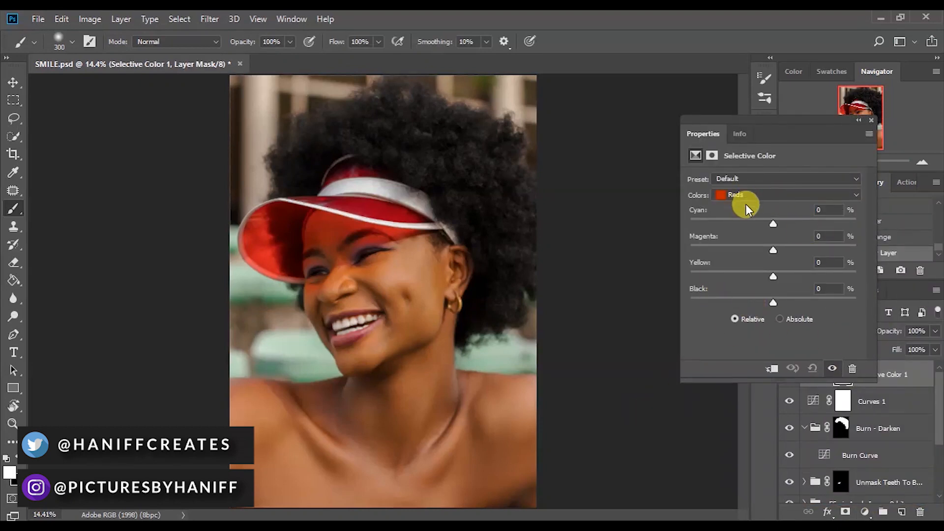
Step: Adjust the Reds in Selective Color to Cyan -11, Magenta +5, Yellow +8 and Black +12
left_click(769, 193)
left_click(769, 193)
left_click(769, 193)
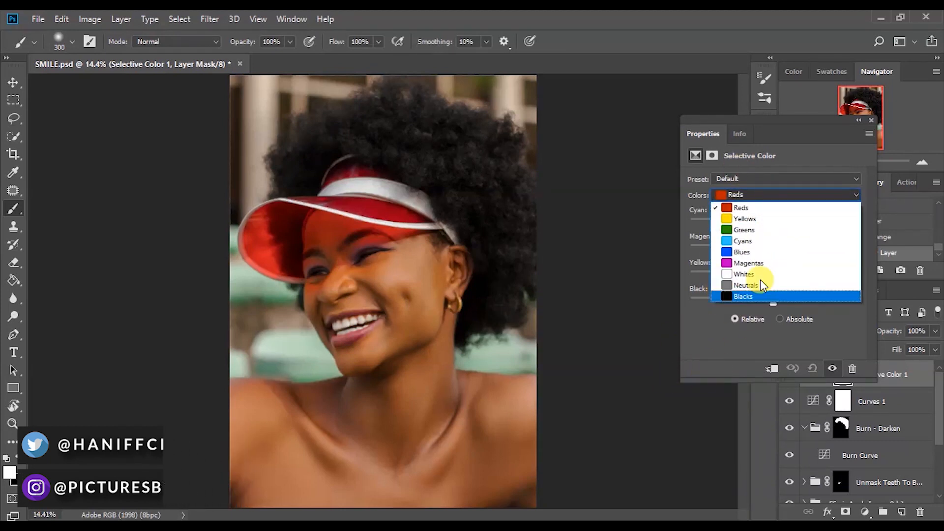
left_click(750, 196)
left_click(751, 196)
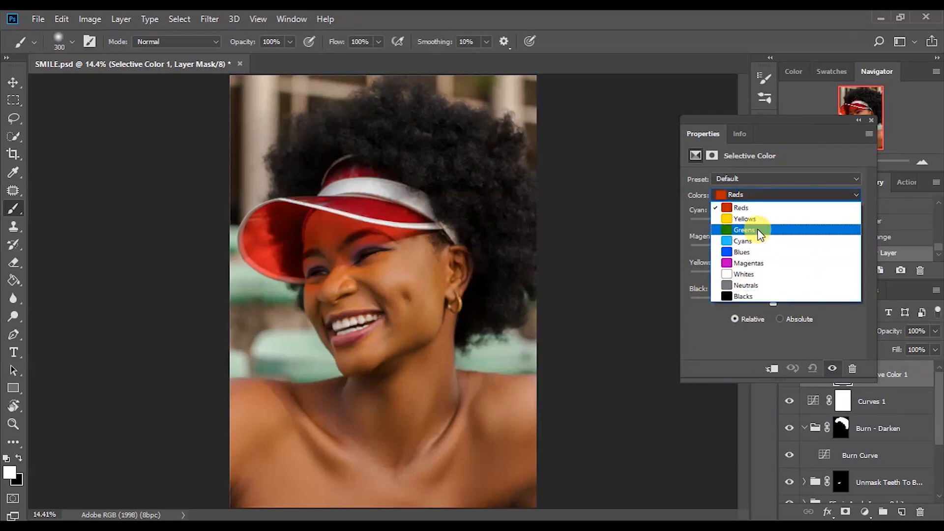
left_click(751, 195)
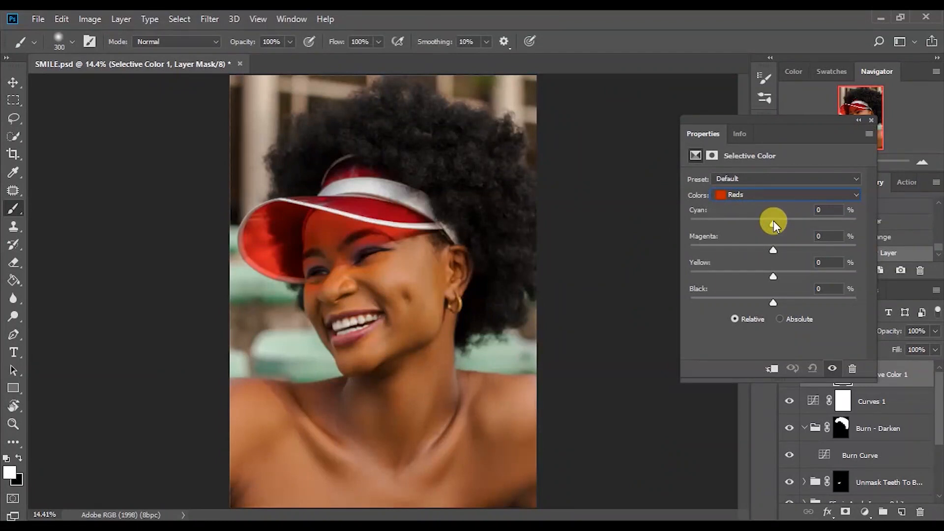
left_click_drag(775, 220, 764, 282)
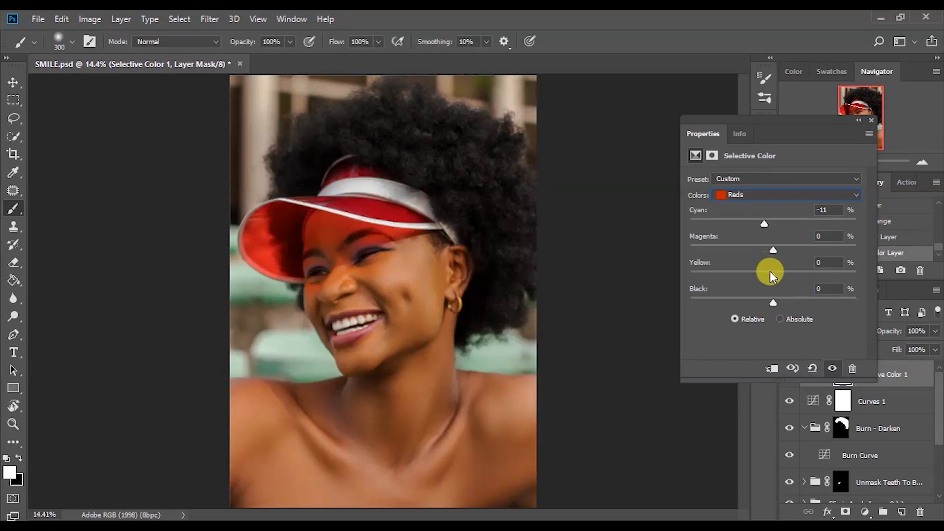
left_click_drag(776, 250, 780, 280)
mouse_move(771, 305)
left_mouse_down()
mouse_move(751, 308)
mouse_move(783, 303)
left_mouse_up()
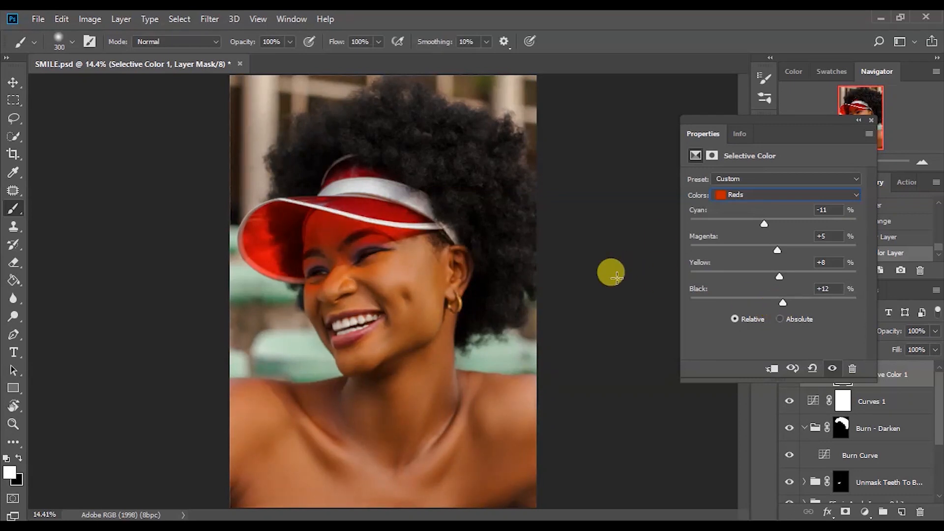
Step: Set the Greens in Selective Color to Cyan, Magenta and Yellow +100 and Black +68, and close the adjustment settings
left_click(755, 193)
left_click(747, 230)
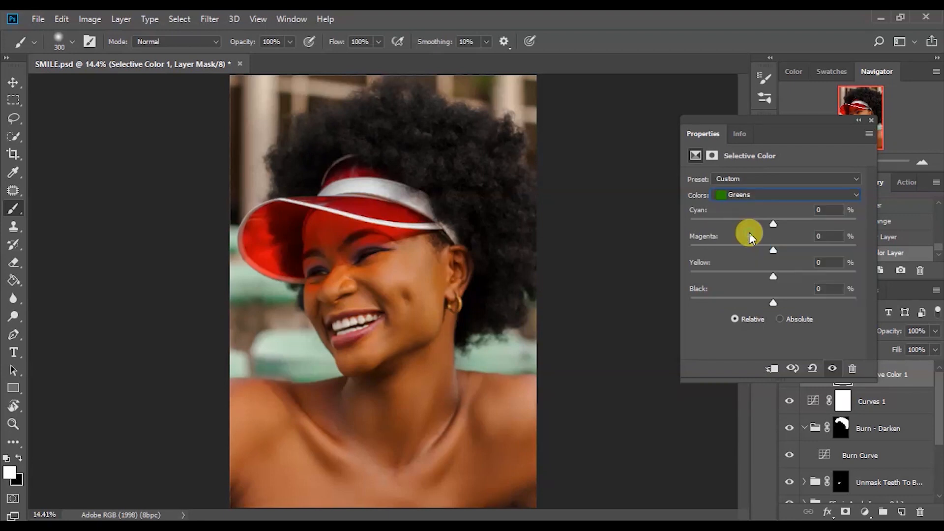
left_click_drag(772, 216, 898, 252)
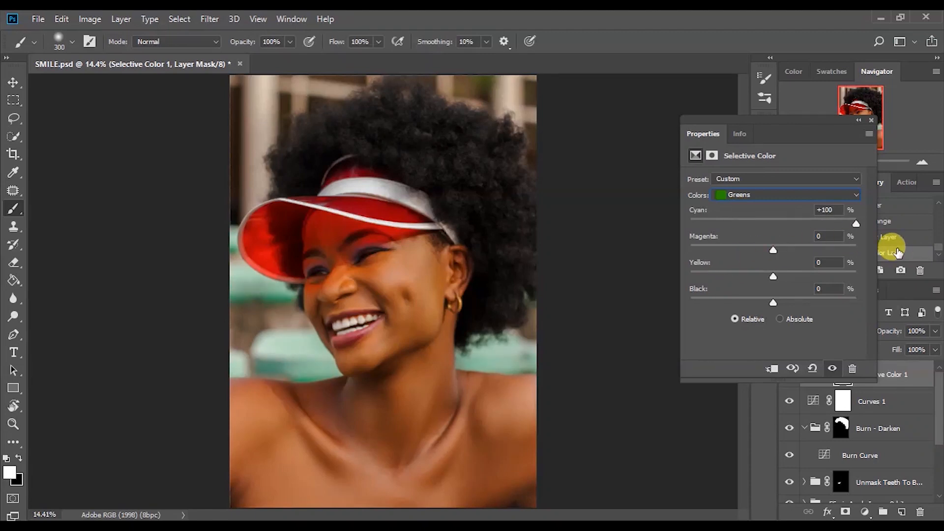
left_click_drag(796, 251, 842, 297)
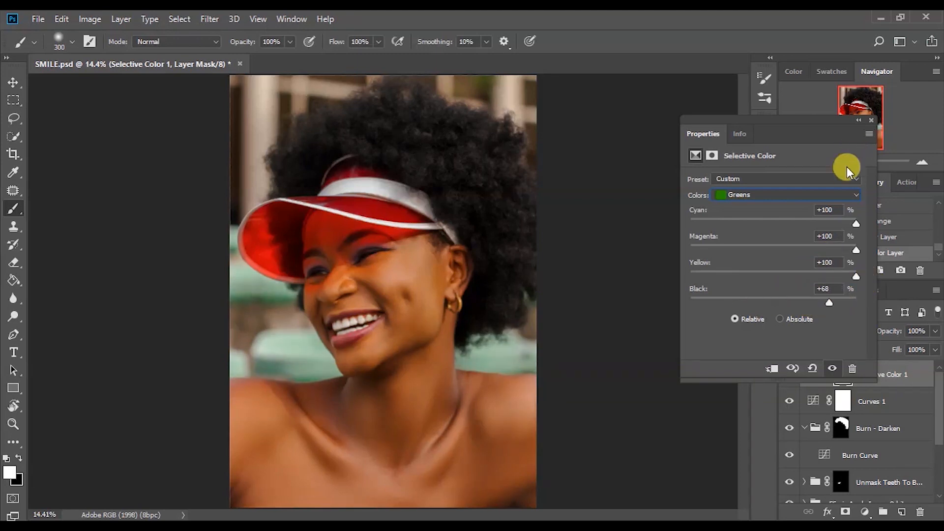
left_click(799, 192)
left_click(785, 208)
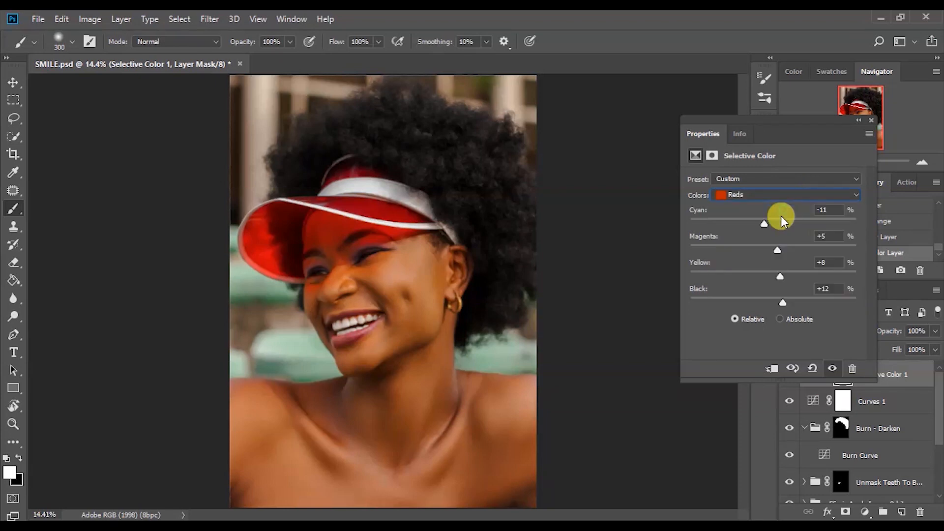
left_click(872, 120)
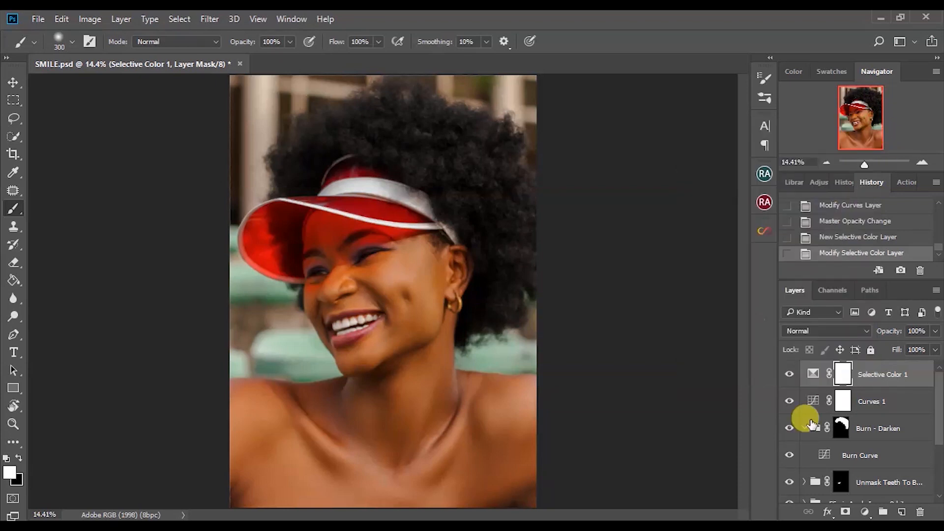
Step: Toggle the visibility of the Selective Color 1 layer to compare the portrait before and after the color adjustment
left_click(790, 375)
left_click(789, 377)
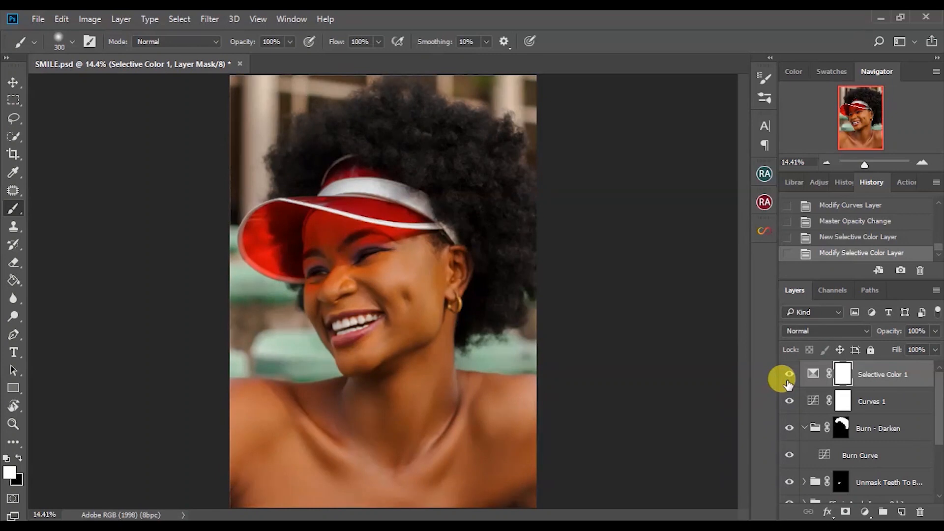
left_click(789, 375)
left_click(790, 375)
left_click(789, 375)
left_click(789, 375)
Step: Reopen the Selective Color 1 settings and refine the Reds to Magenta +3, Yellow +8 and Black +6
double_click(813, 374)
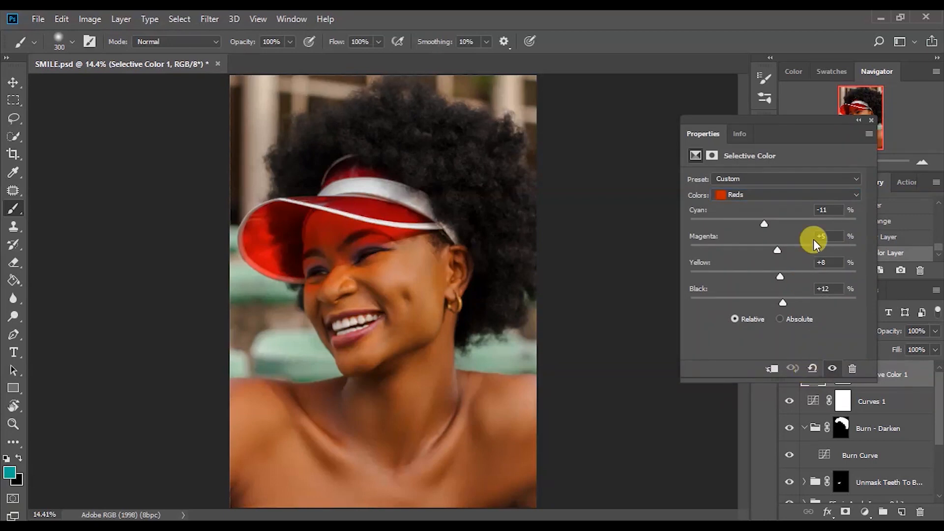
left_click(816, 239)
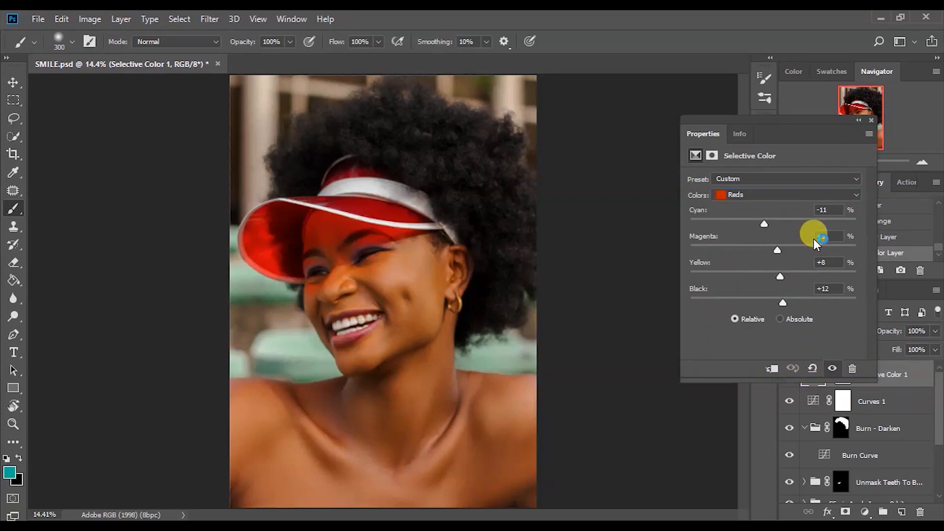
left_click_drag(778, 248, 778, 249)
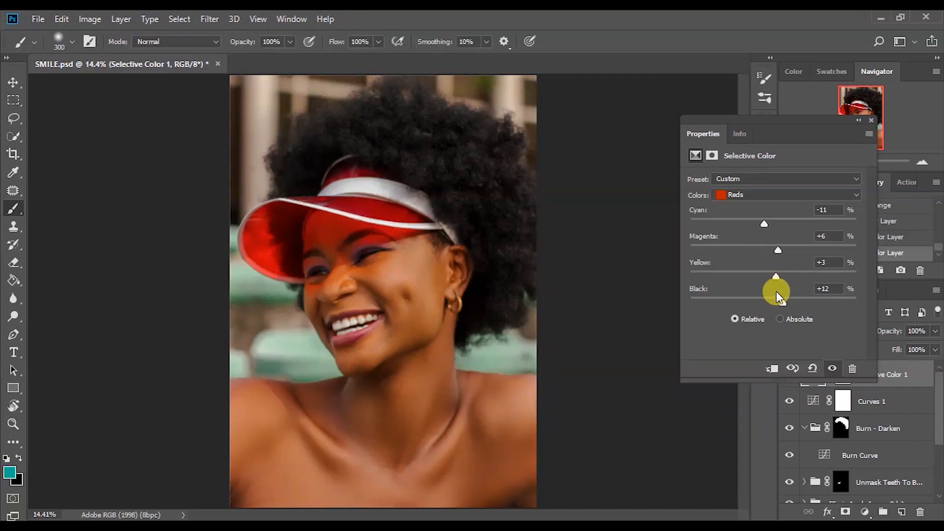
left_click_drag(784, 299, 776, 248)
left_click(871, 123)
Step: Hide and show the Selective Color 1 layer to check the effect of the refined Reds
left_click(789, 374)
left_click(789, 375)
left_click(790, 375)
left_click(790, 375)
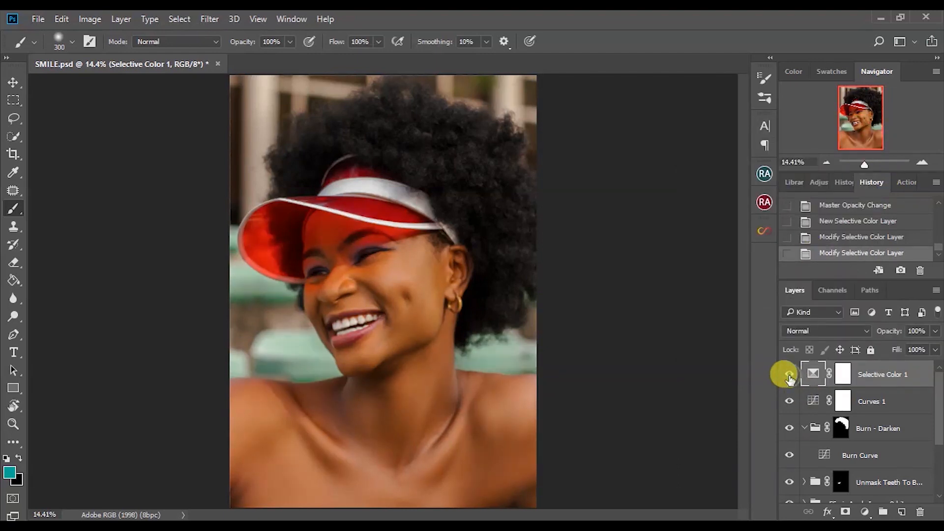
Step: Add a Hue/Saturation adjustment layer on top and lower the Yellows saturation to -7
left_click(865, 512)
left_click(865, 345)
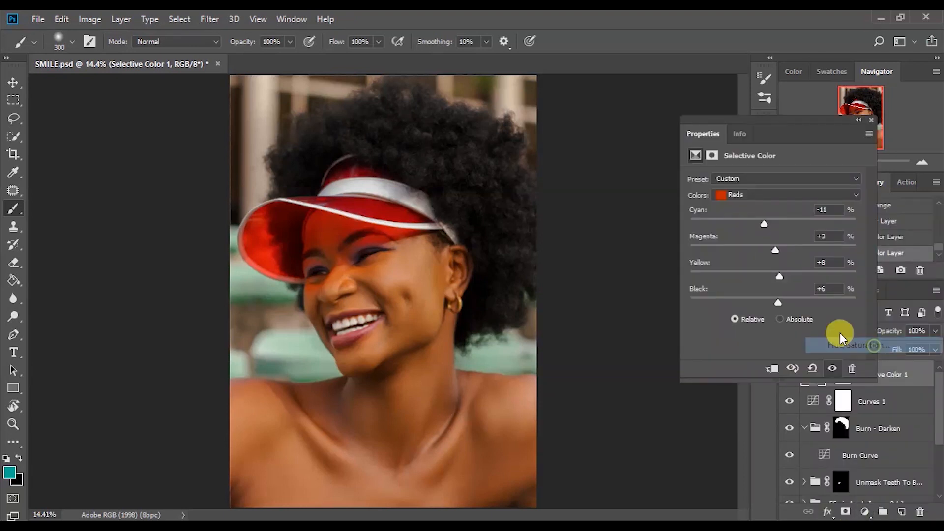
left_click(728, 196)
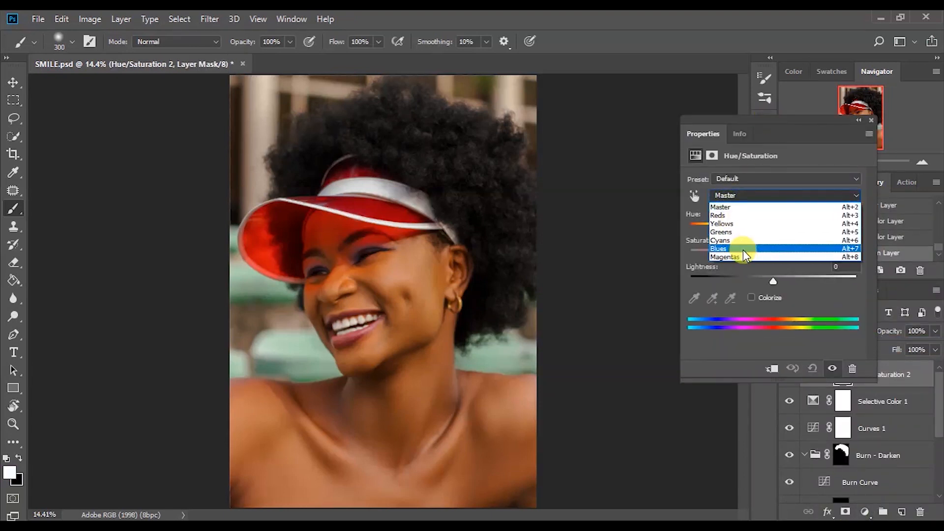
left_click(741, 217)
left_click_drag(770, 252, 767, 253)
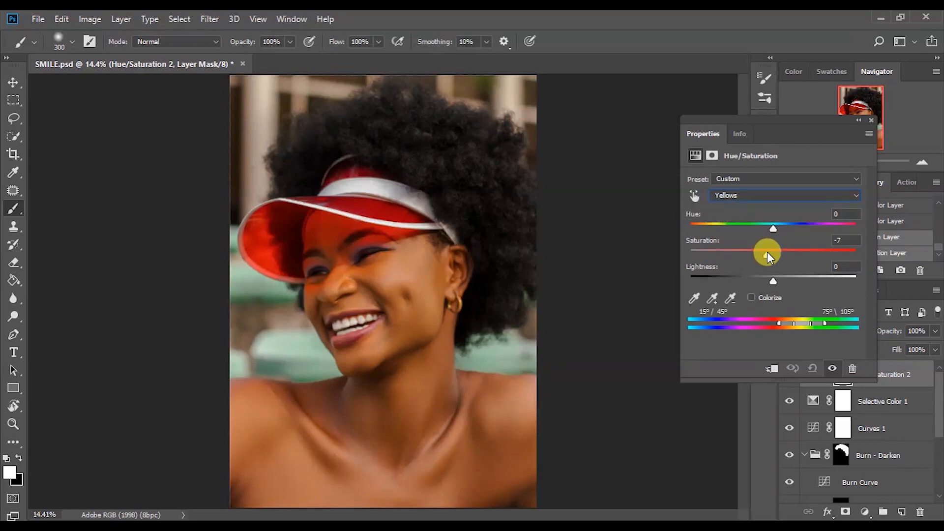
Step: Lower the Reds saturation to -3 in the Hue/Saturation adjustment and close its settings
left_click(762, 196)
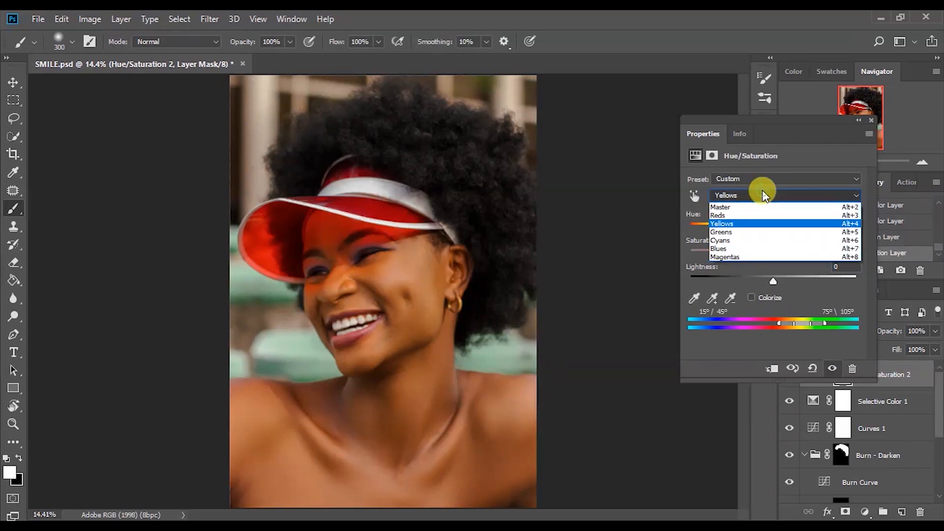
left_click(761, 215)
left_click_drag(774, 253, 769, 255)
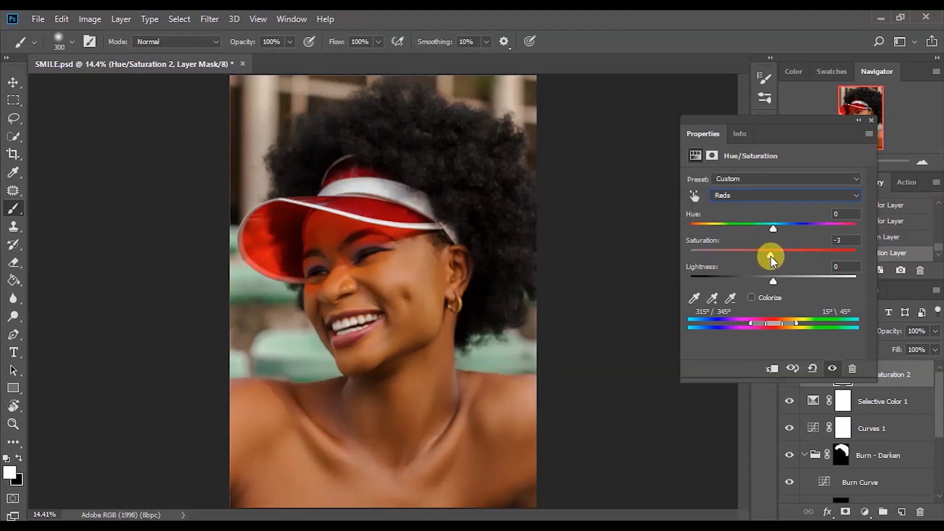
left_click(870, 134)
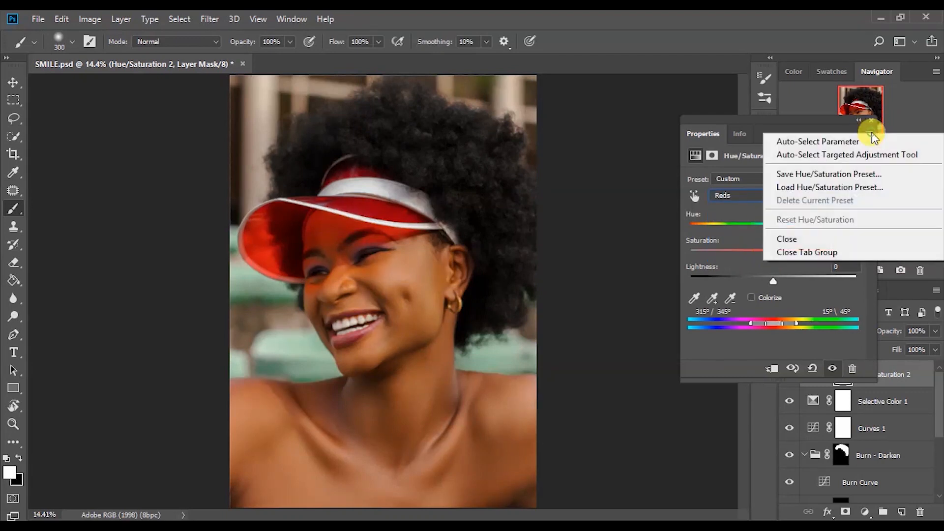
left_click(866, 131)
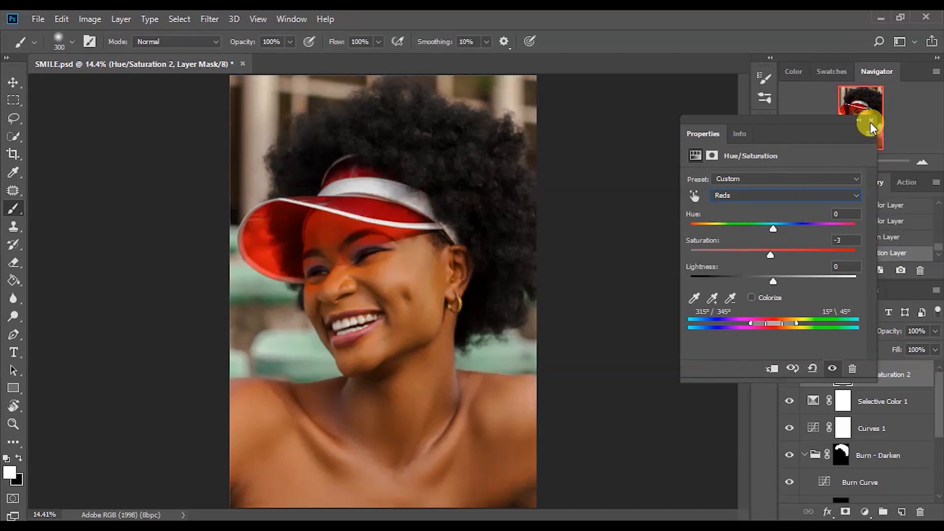
left_click(872, 121)
Step: Alternate between showing only the Background layer and showing all layers to compare the original with the retouched portrait
left_click_drag(940, 420, 937, 480)
left_click(788, 496, "alt")
left_click(788, 495, "alt")
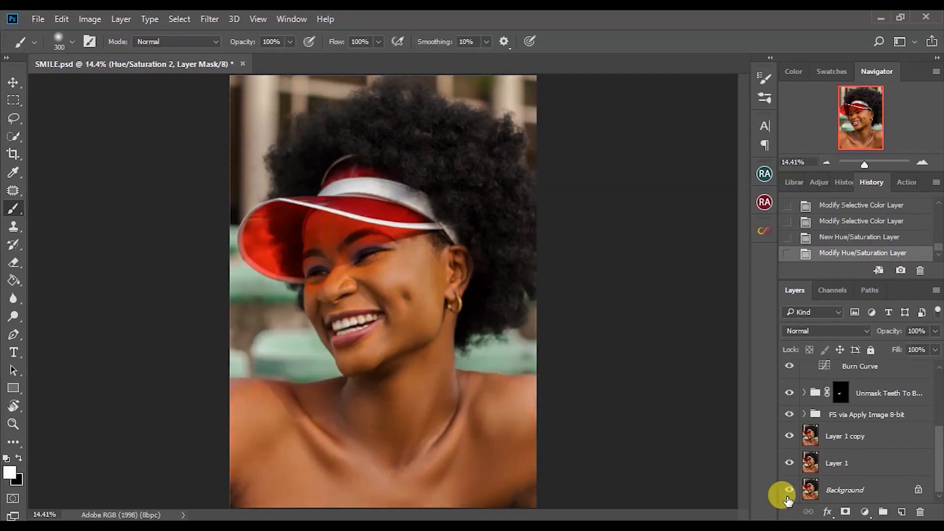
left_click(787, 496, "alt")
left_click(788, 496, "alt")
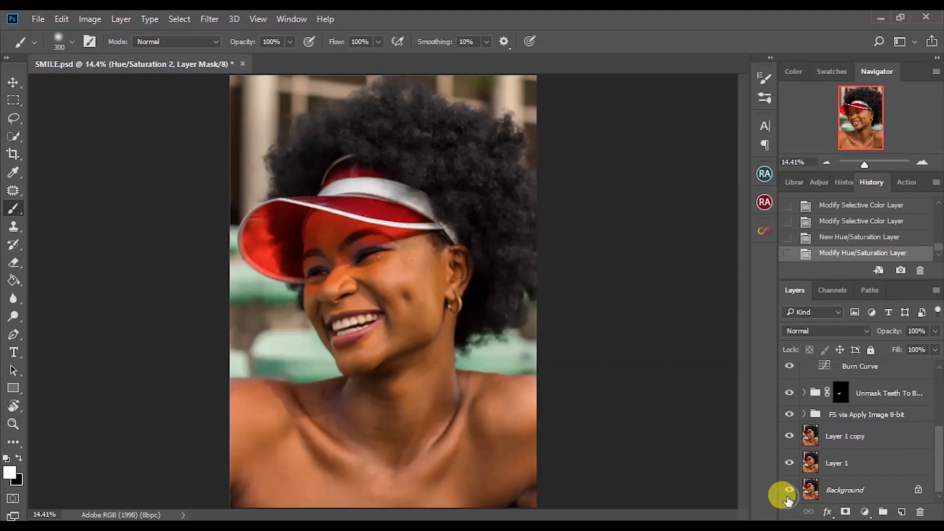